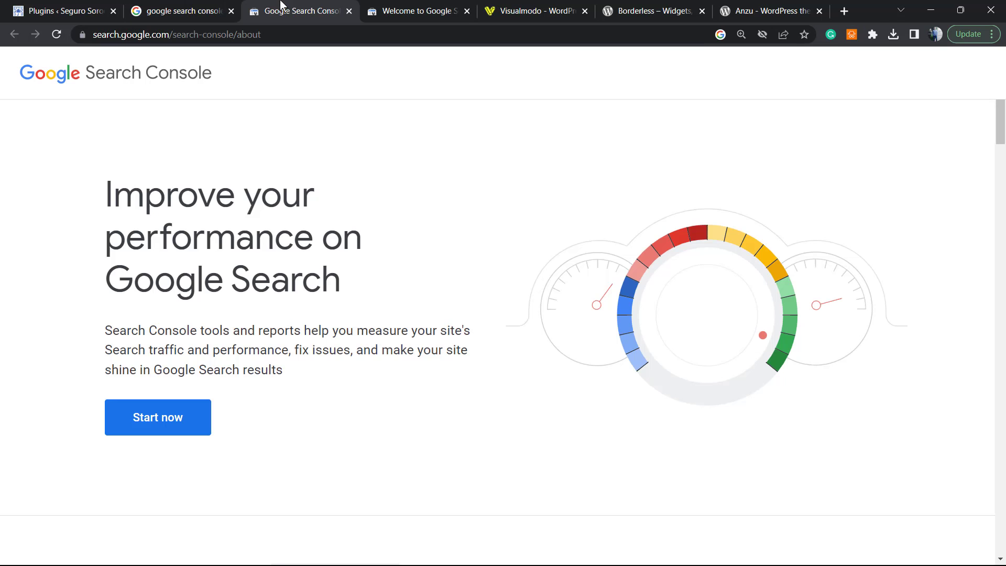
- Bring up Search Console's welcome page and highlight the URL prefix property type
{"action": "left_click", "coordinate": [283, 7]}
{"action": "left_click", "coordinate": [450, 10]}
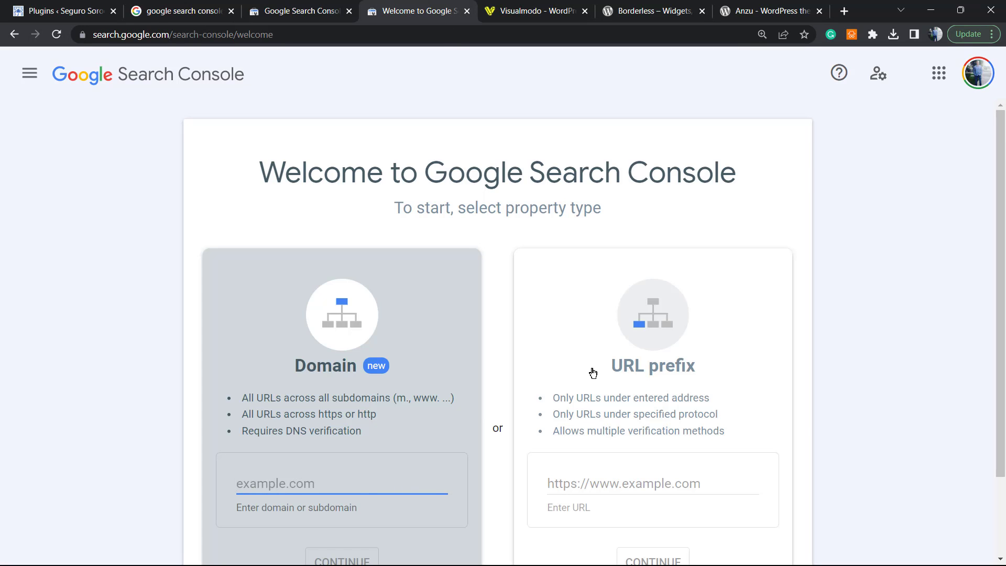
{"action": "left_click_drag", "start_coordinate": [608, 373], "coordinate": [700, 373]}
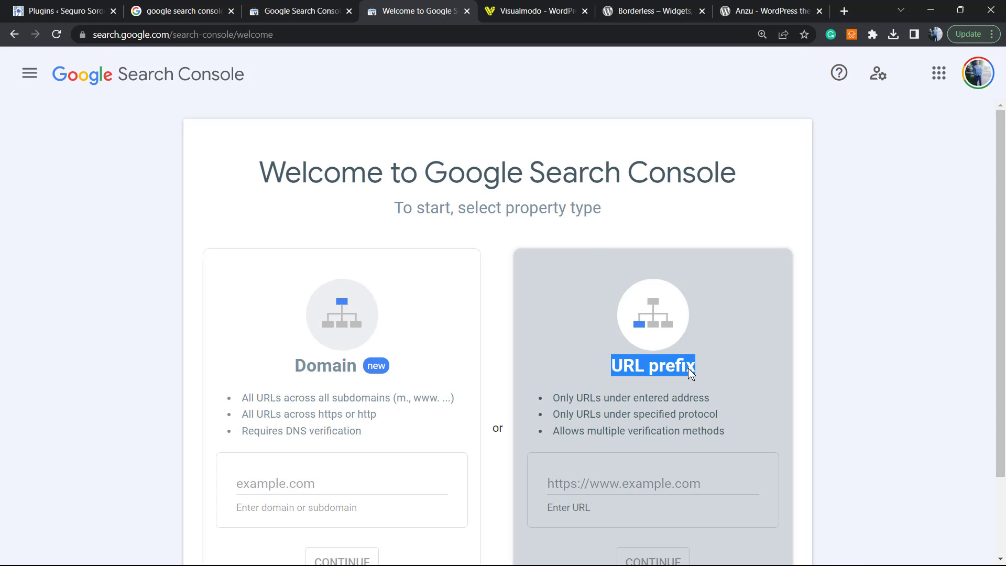
{"action": "scroll", "coordinate": [587, 372], "scroll_direction": "down", "scroll_amount": 2}
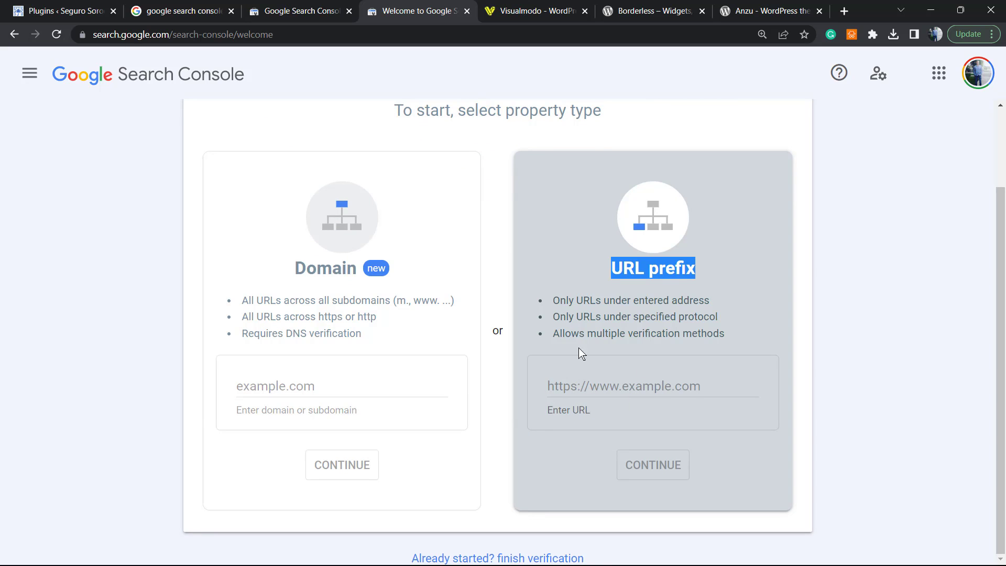
{"action": "left_click", "coordinate": [80, 6]}
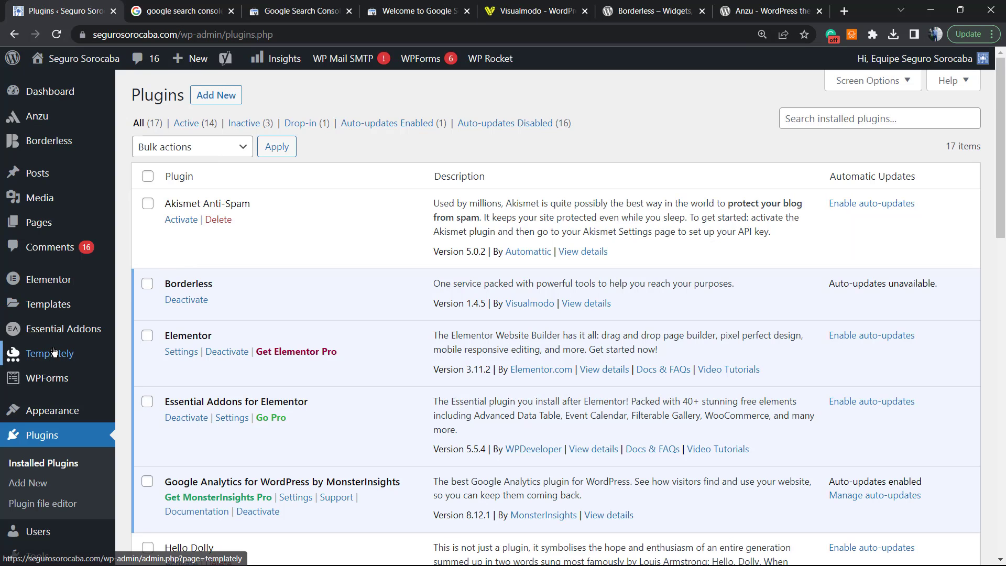
{"action": "scroll", "coordinate": [51, 369], "scroll_direction": "down", "scroll_amount": 3}
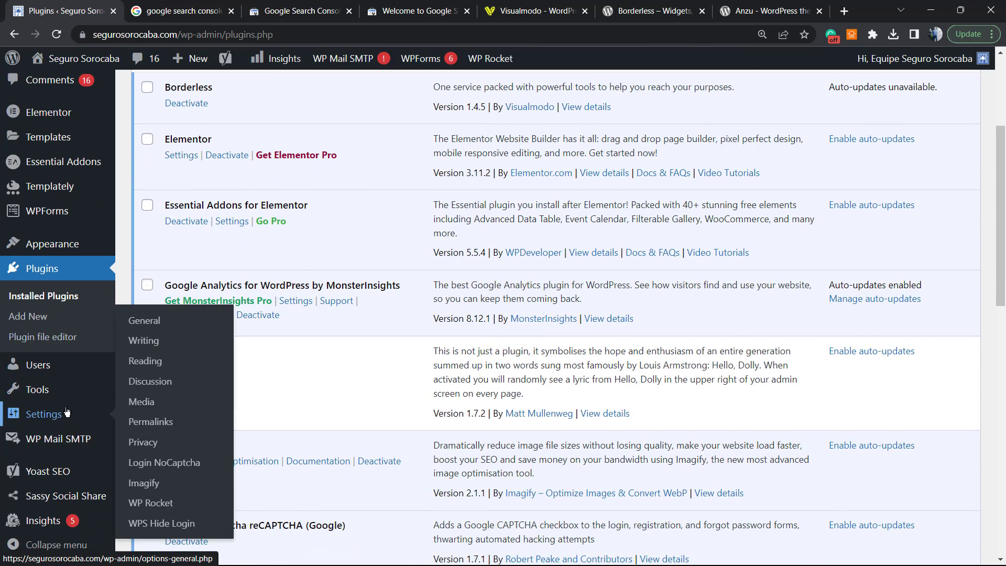
{"action": "left_click", "coordinate": [144, 320]}
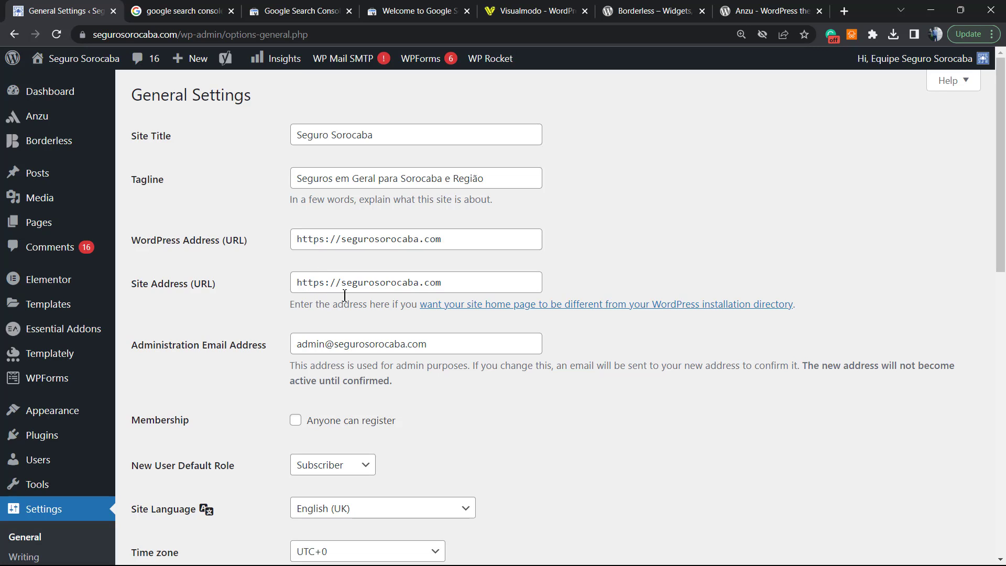
{"action": "triple_click", "coordinate": [171, 286]}
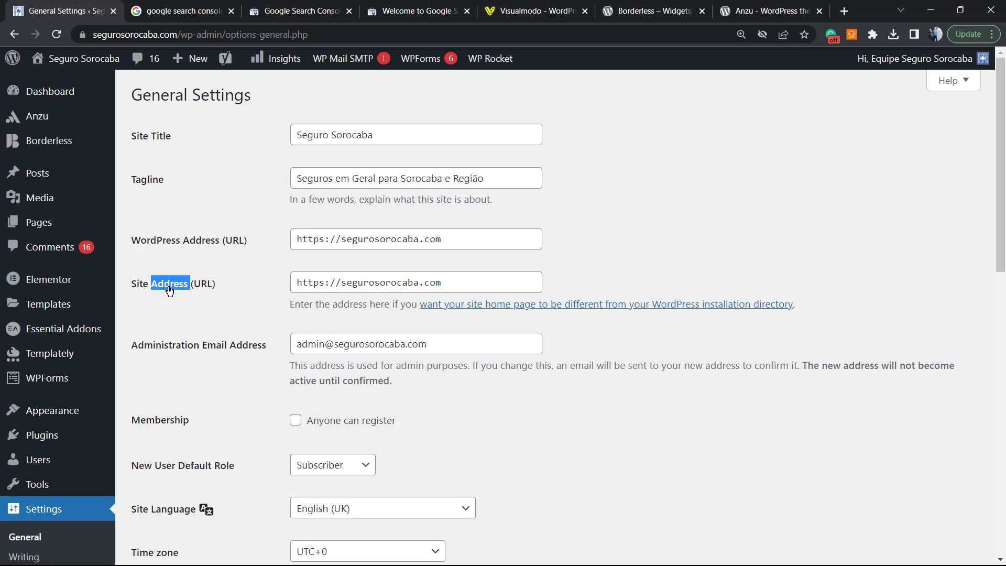
{"action": "double_click", "coordinate": [409, 283]}
{"action": "left_click", "coordinate": [409, 283]}
{"action": "triple_click", "coordinate": [411, 282]}
{"action": "key", "text": "ctrl+c"}
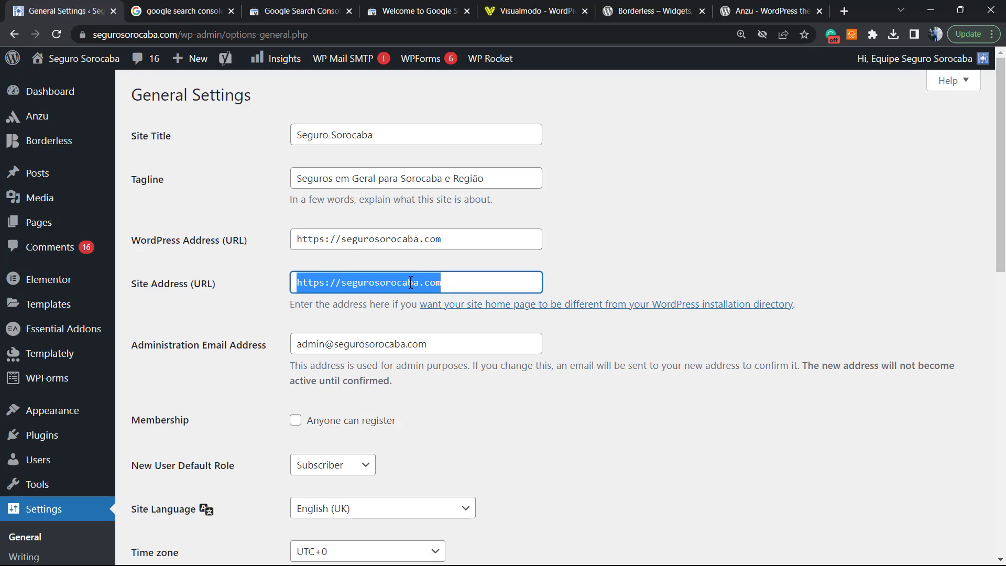
{"action": "left_click", "coordinate": [319, 11]}
{"action": "left_click", "coordinate": [414, 10]}
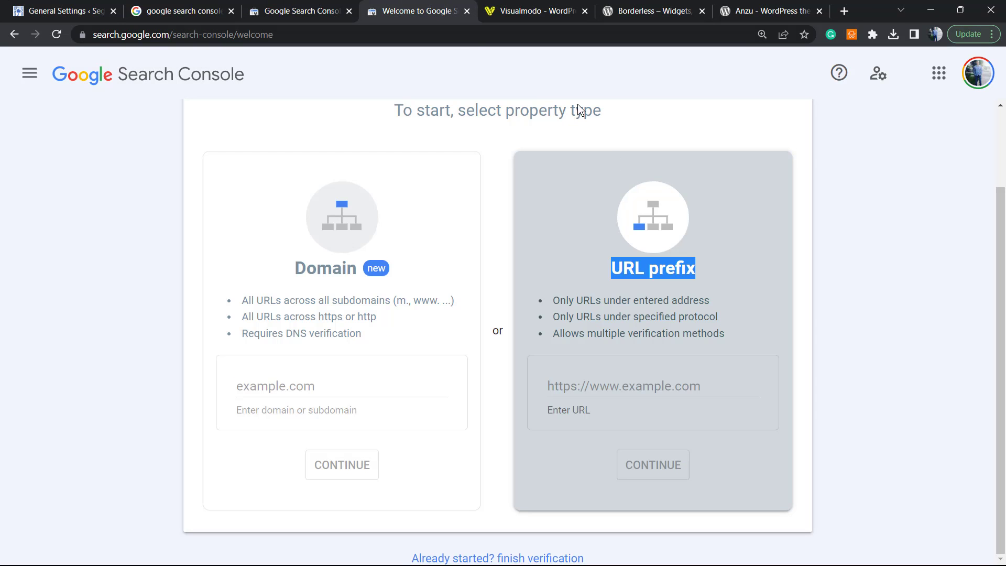
{"action": "left_click", "coordinate": [639, 386]}
{"action": "key", "text": "ctrl+v"}
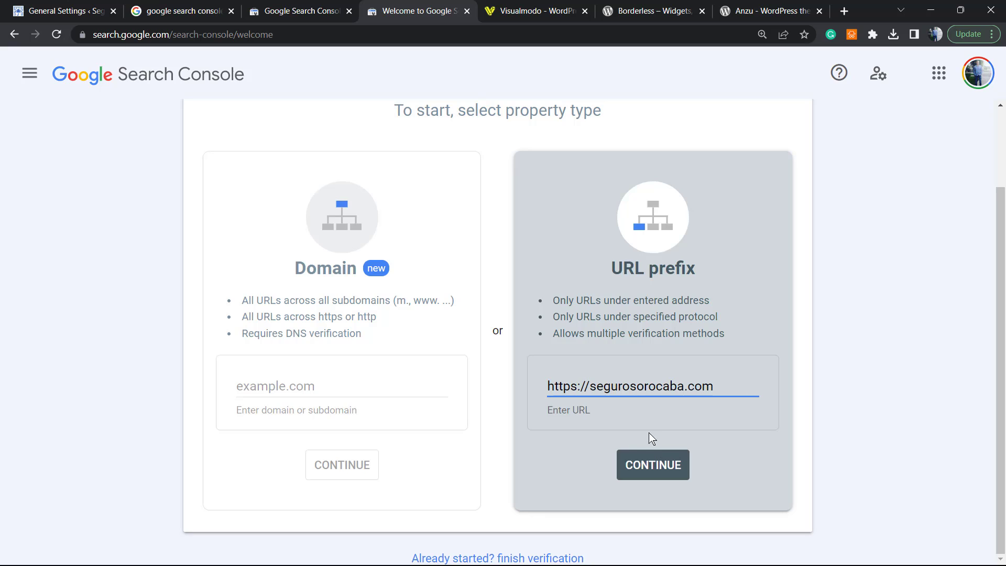
{"action": "left_click", "coordinate": [657, 464]}
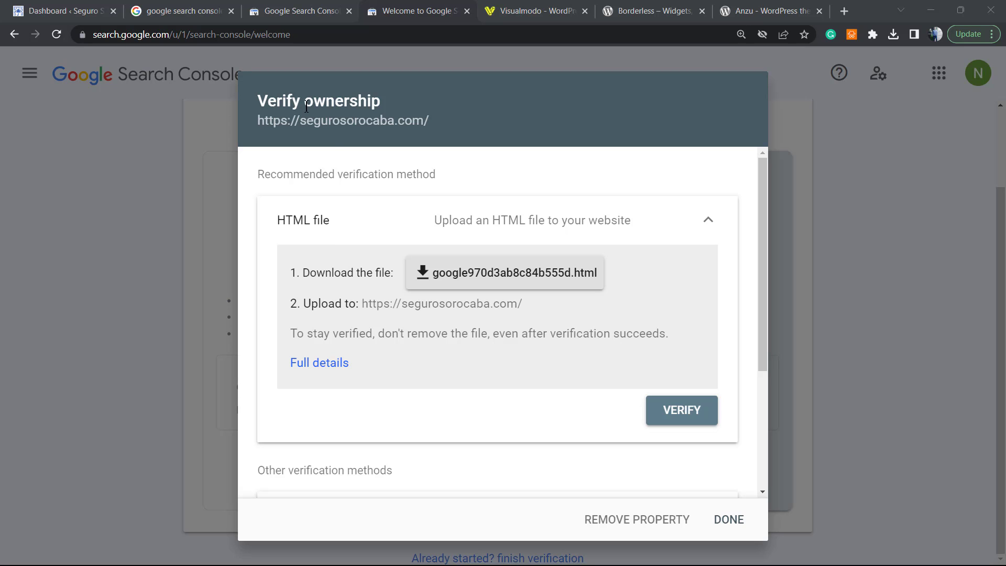
- Expand the HTML tag verification method and select the google-site-verification code value
{"action": "scroll", "coordinate": [359, 373], "scroll_direction": "down", "scroll_amount": 4}
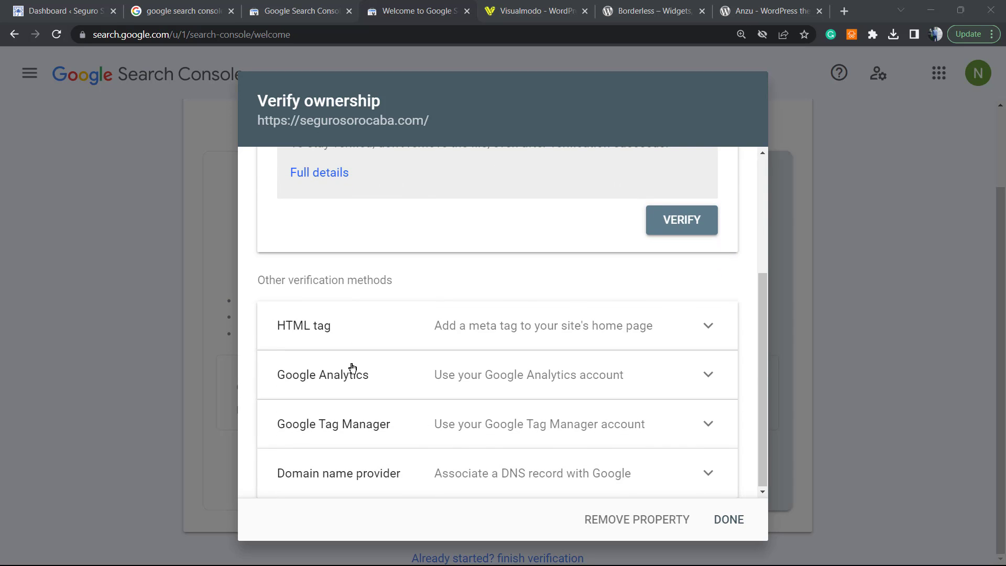
{"action": "scroll", "coordinate": [422, 308], "scroll_direction": "up", "scroll_amount": 3}
{"action": "scroll", "coordinate": [413, 315], "scroll_direction": "down", "scroll_amount": 2}
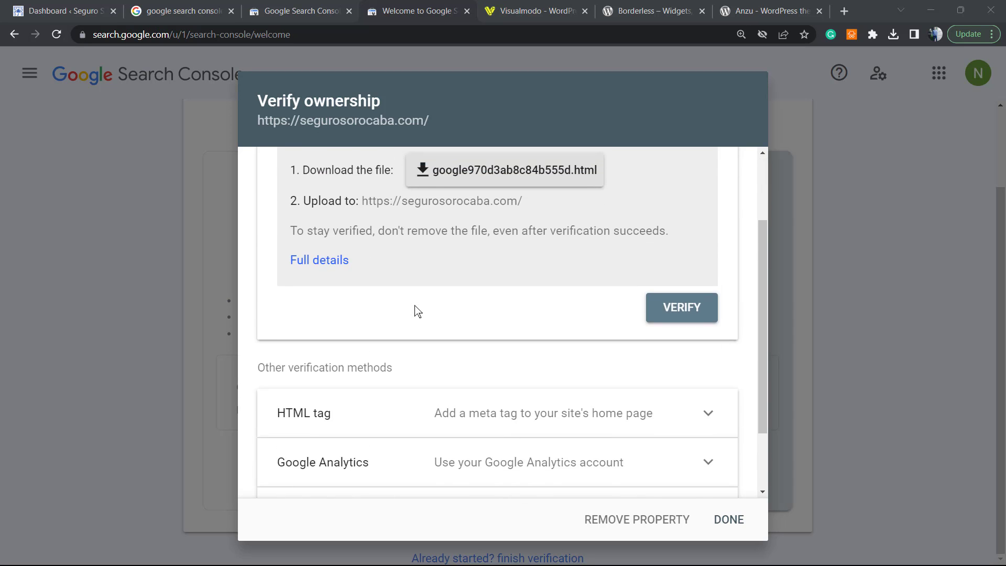
{"action": "scroll", "coordinate": [417, 313], "scroll_direction": "up", "scroll_amount": 1}
{"action": "scroll", "coordinate": [415, 312], "scroll_direction": "down", "scroll_amount": 2}
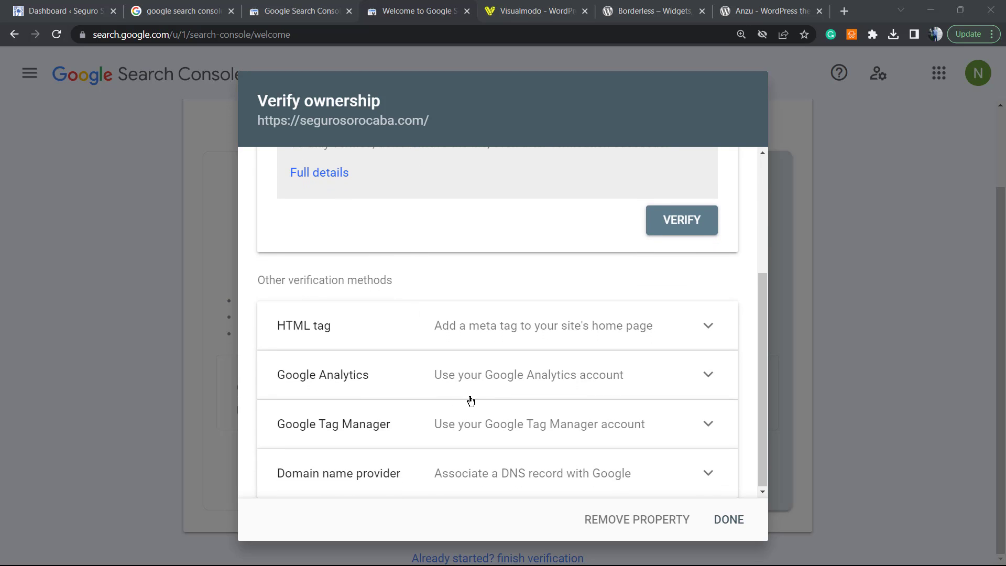
{"action": "left_click", "coordinate": [344, 335]}
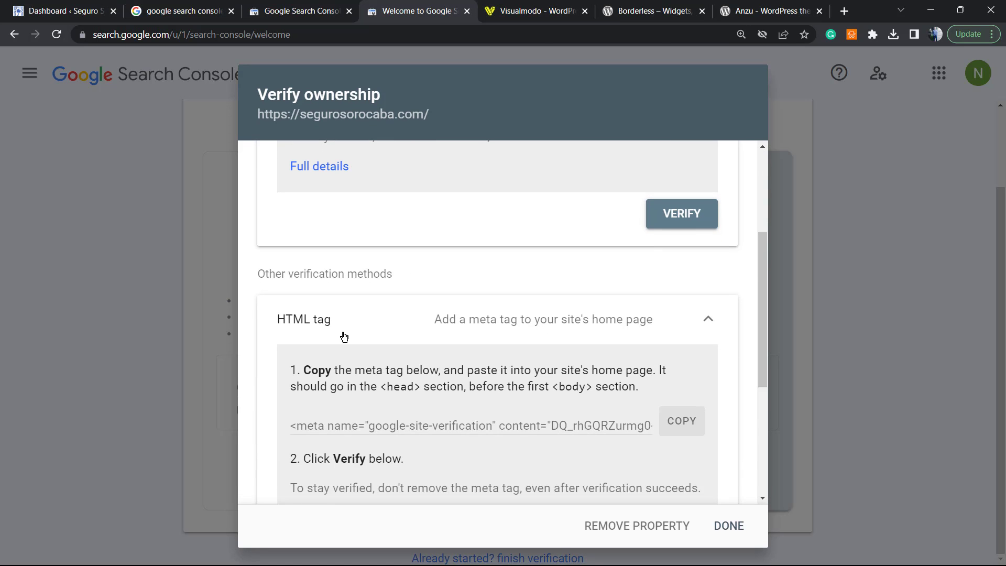
{"action": "left_click", "coordinate": [360, 430]}
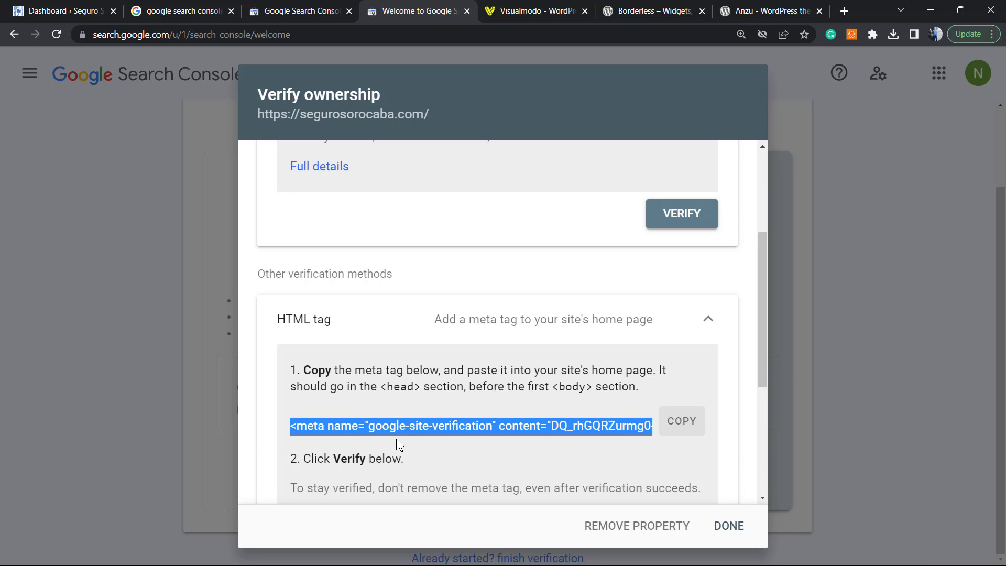
{"action": "scroll", "coordinate": [393, 445], "scroll_direction": "down", "scroll_amount": 1}
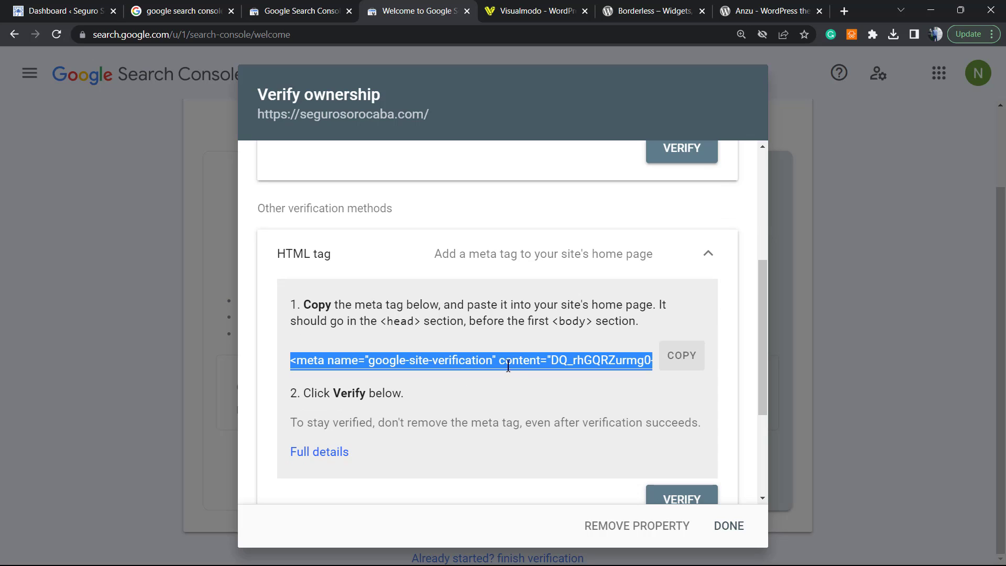
{"action": "left_click", "coordinate": [460, 357]}
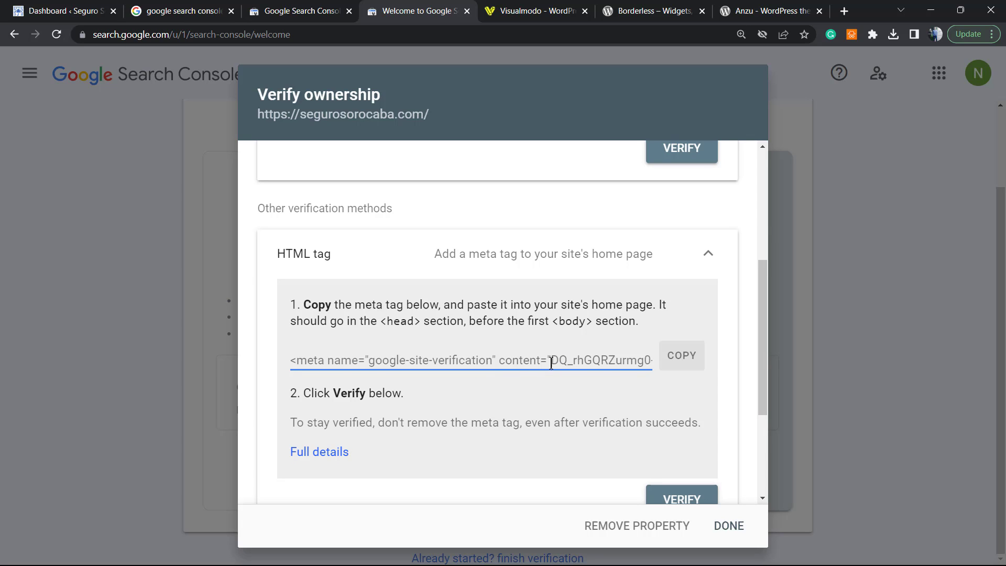
{"action": "left_click_drag", "start_coordinate": [551, 362], "coordinate": [660, 361]}
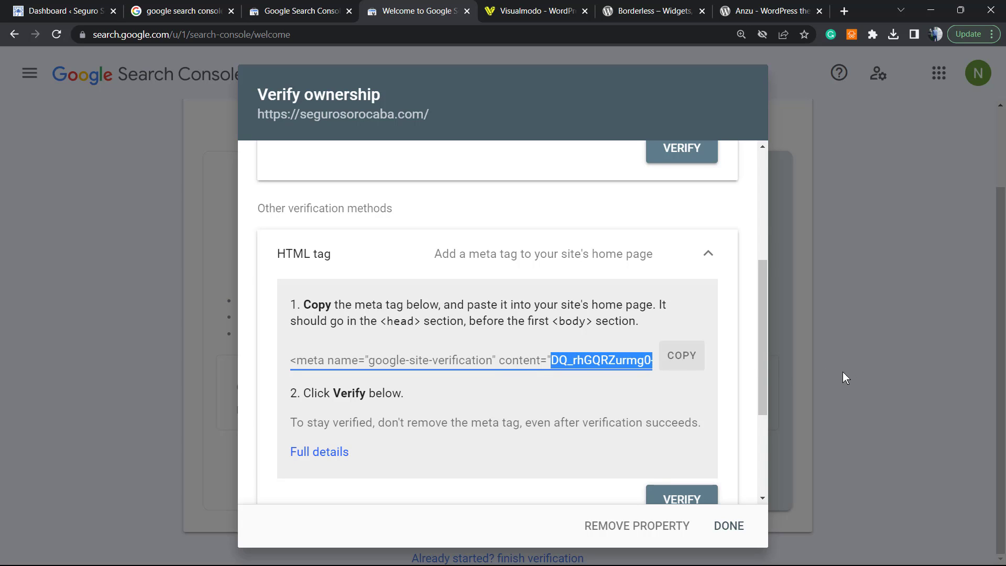
{"action": "double_click", "coordinate": [600, 362]}
{"action": "key", "text": "ctrl+c"}
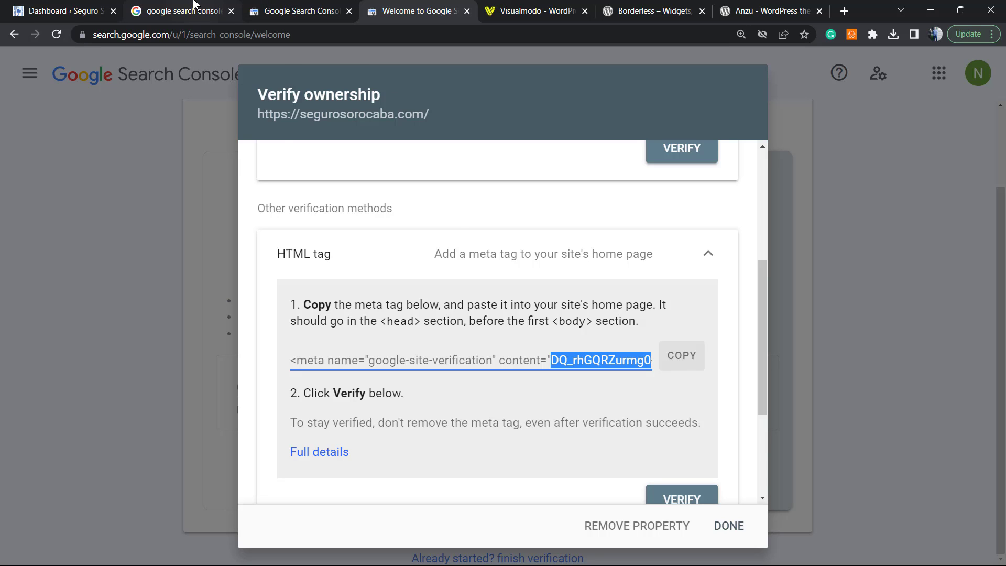
- Search plugins for 'all in one', then install and activate All in One SEO
{"action": "left_click", "coordinate": [83, 8]}
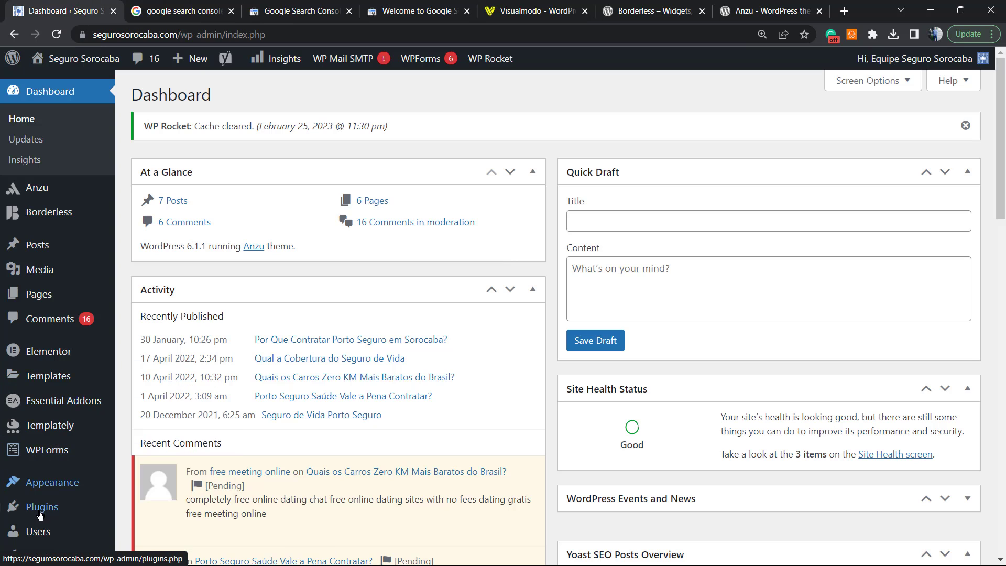
{"action": "mouse_move", "coordinate": [42, 507]}
{"action": "left_click", "coordinate": [188, 504]}
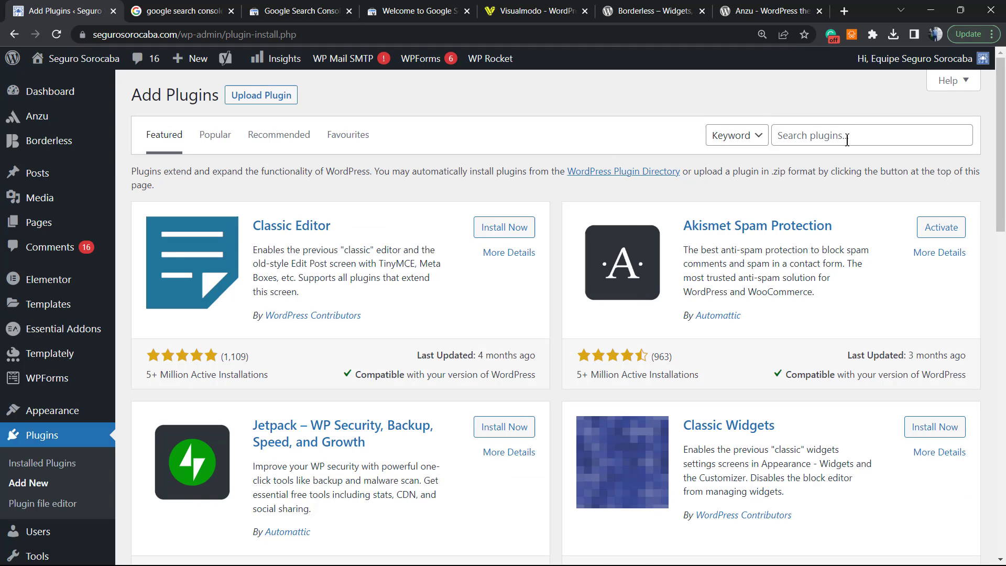
{"action": "left_click", "coordinate": [811, 142]}
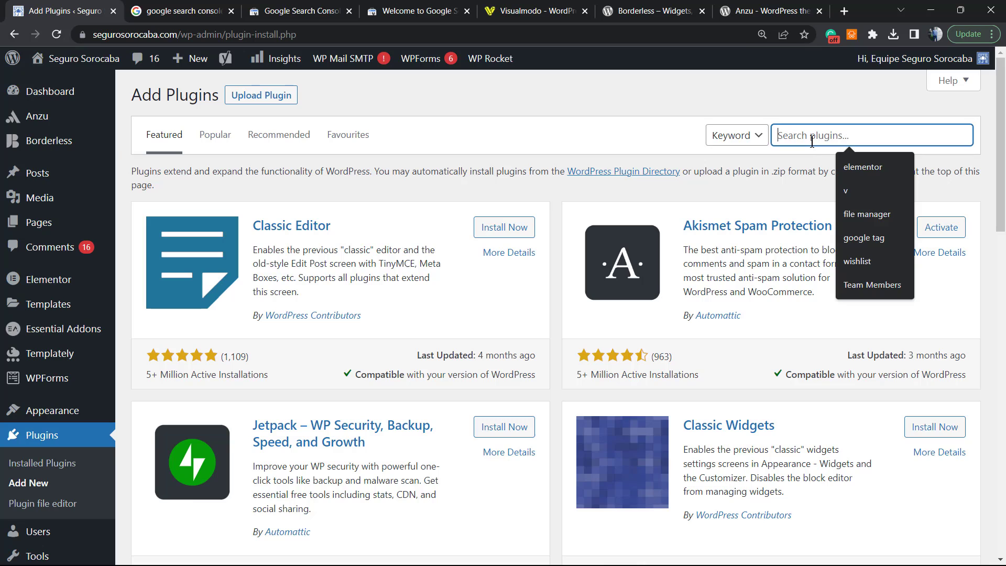
{"action": "type", "text": "all in one"}
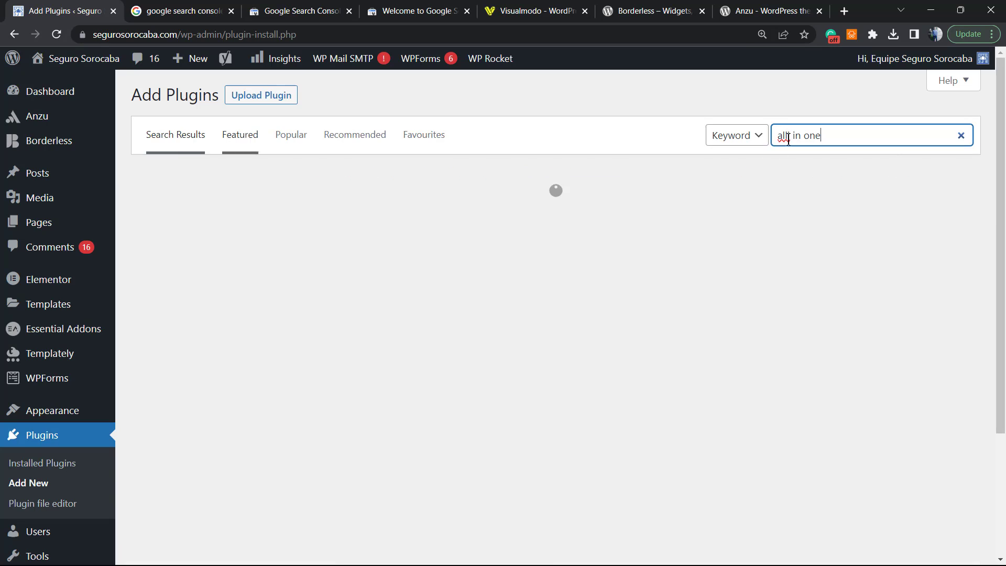
{"action": "key", "text": "Left"}
{"action": "key", "text": "Left"}
{"action": "key", "text": "Left"}
{"action": "key", "text": "BackSpace"}
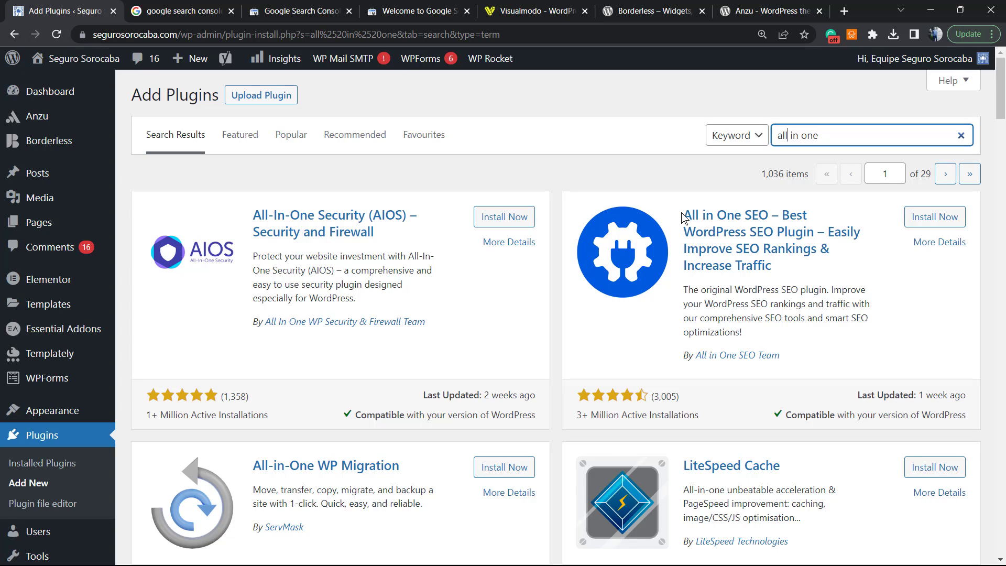
{"action": "left_click", "coordinate": [921, 219]}
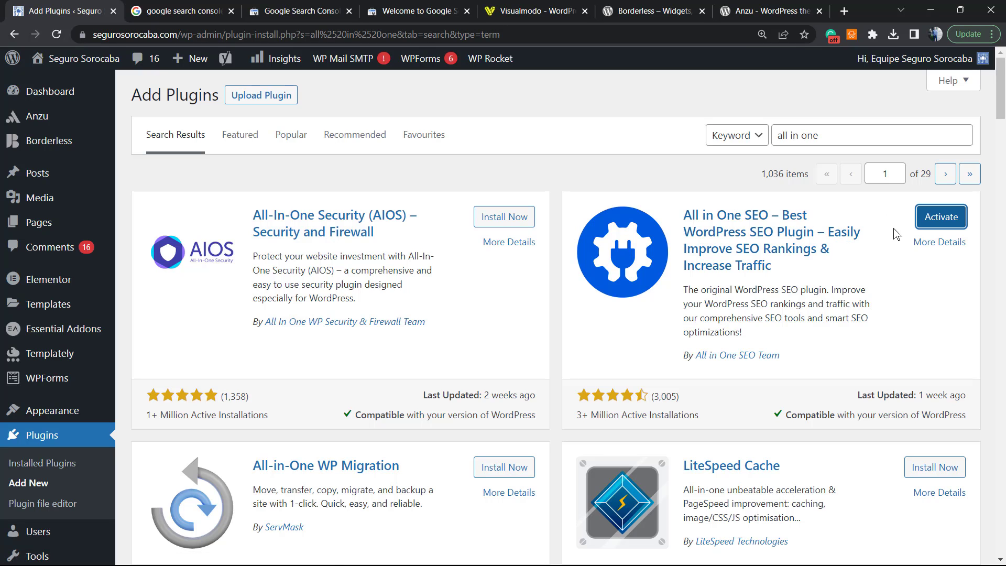
{"action": "left_click", "coordinate": [948, 215]}
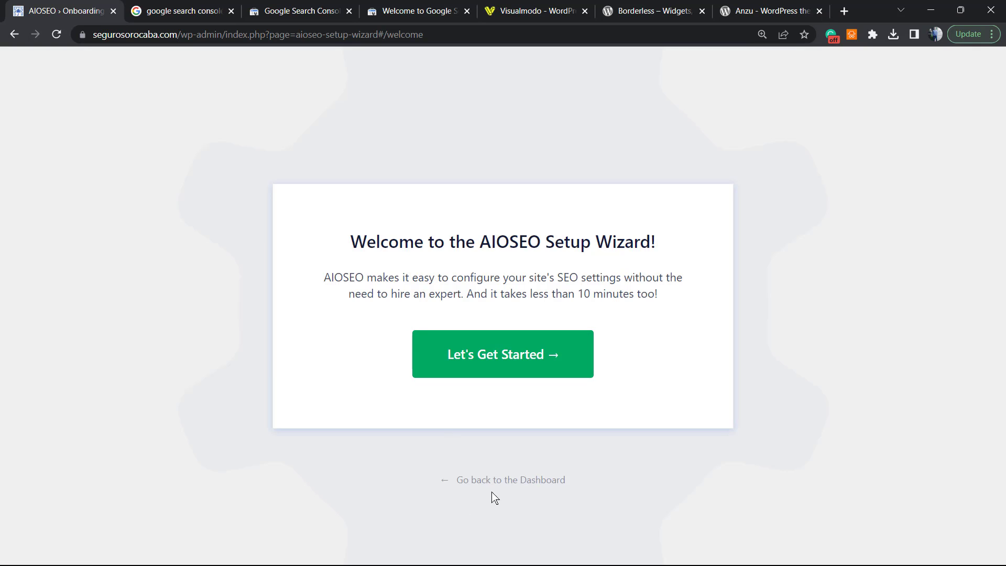
- Leave the AIOSEO wizard for its dashboard, then go to All in One SEO > General Settings
{"action": "left_click", "coordinate": [482, 480]}
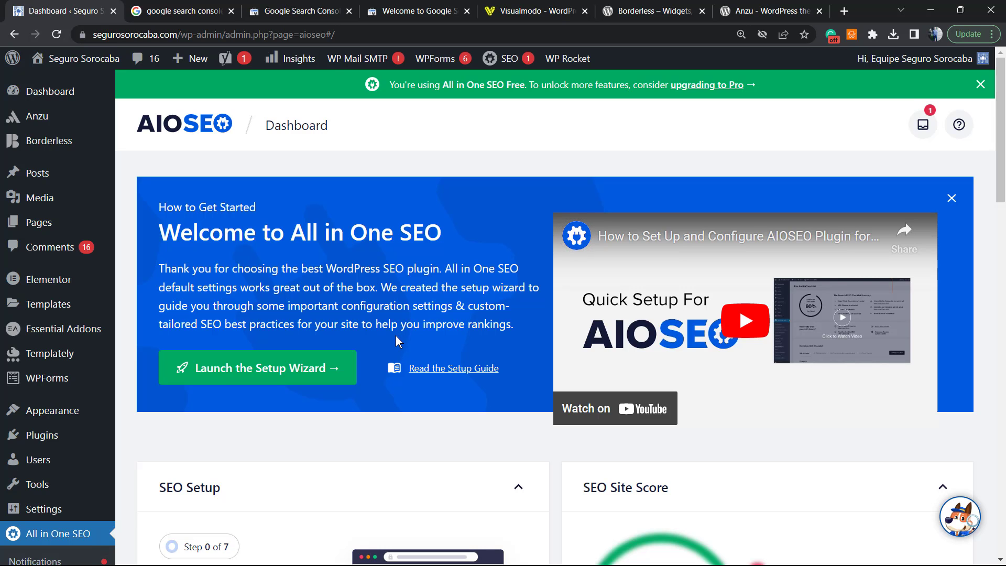
{"action": "scroll", "coordinate": [353, 304], "scroll_direction": "down", "scroll_amount": 6}
{"action": "scroll", "coordinate": [352, 306], "scroll_direction": "up", "scroll_amount": 5}
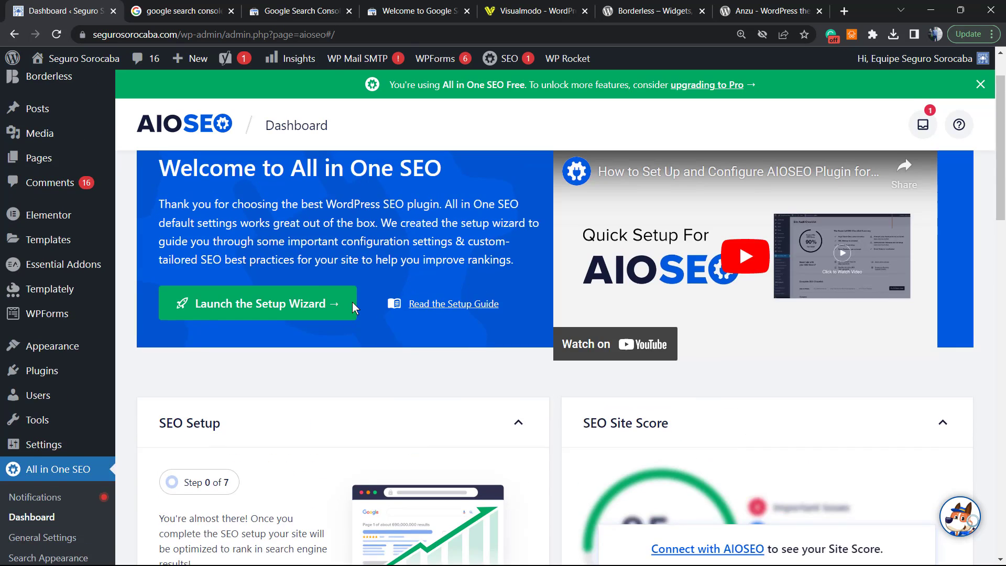
{"action": "scroll", "coordinate": [352, 306], "scroll_direction": "up", "scroll_amount": 1}
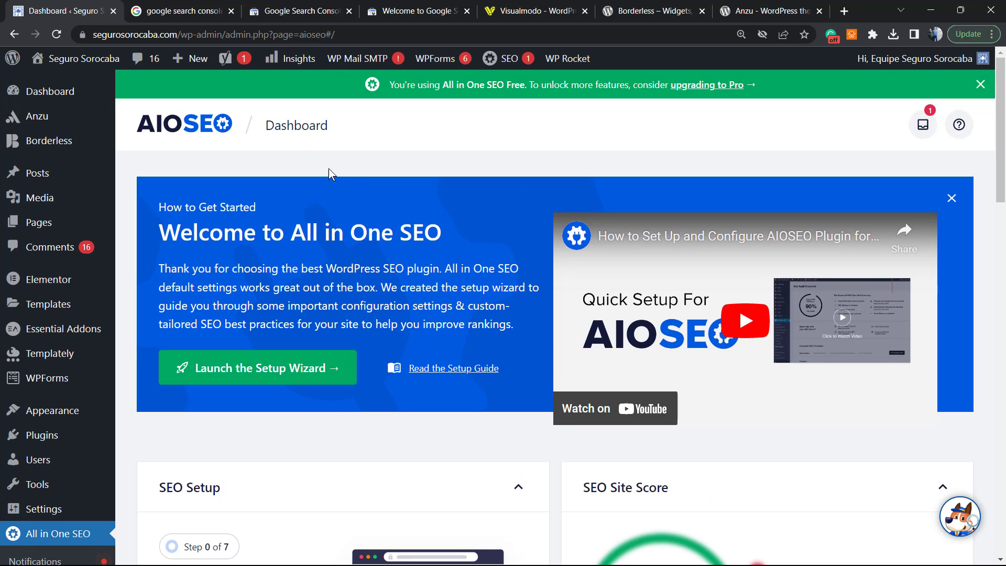
{"action": "scroll", "coordinate": [251, 278], "scroll_direction": "down", "scroll_amount": 4}
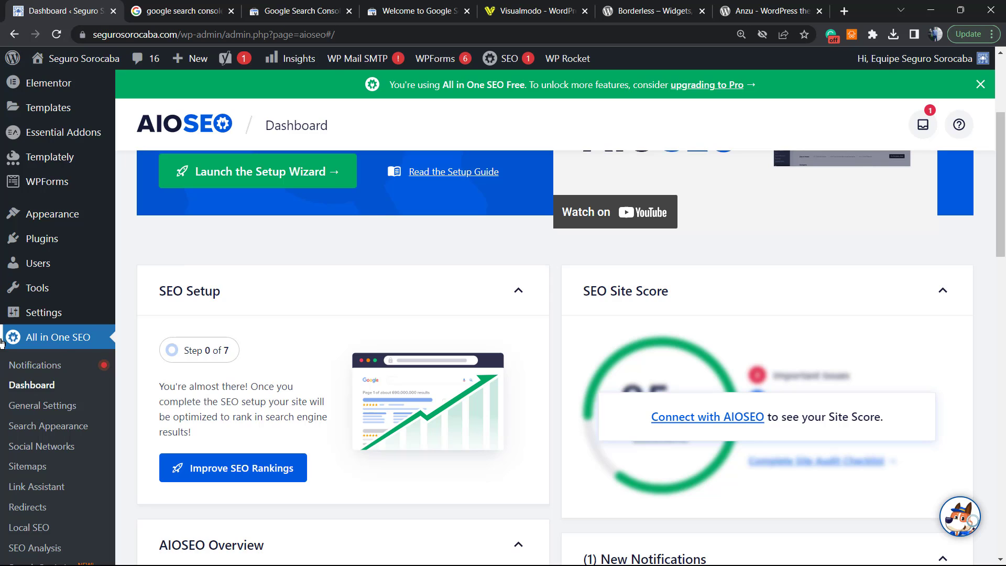
{"action": "mouse_move", "coordinate": [44, 509]}
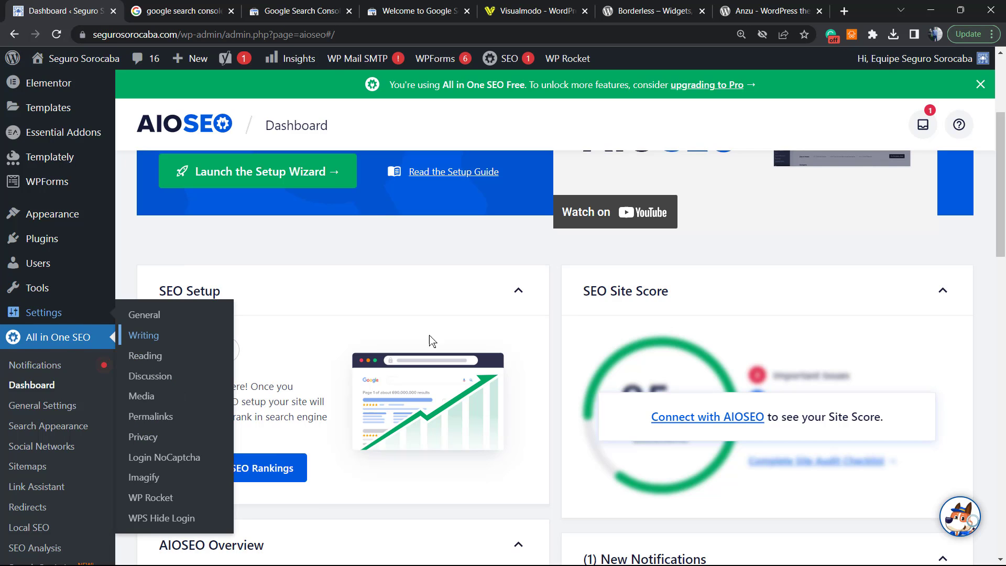
{"action": "scroll", "coordinate": [53, 367], "scroll_direction": "down", "scroll_amount": 2}
{"action": "scroll", "coordinate": [62, 245], "scroll_direction": "down", "scroll_amount": 1}
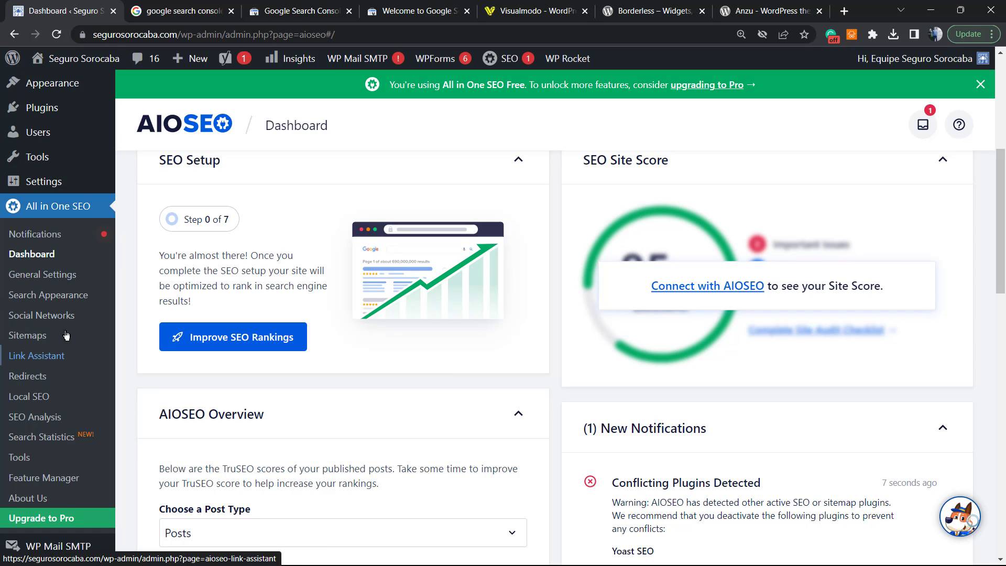
{"action": "left_click", "coordinate": [39, 279]}
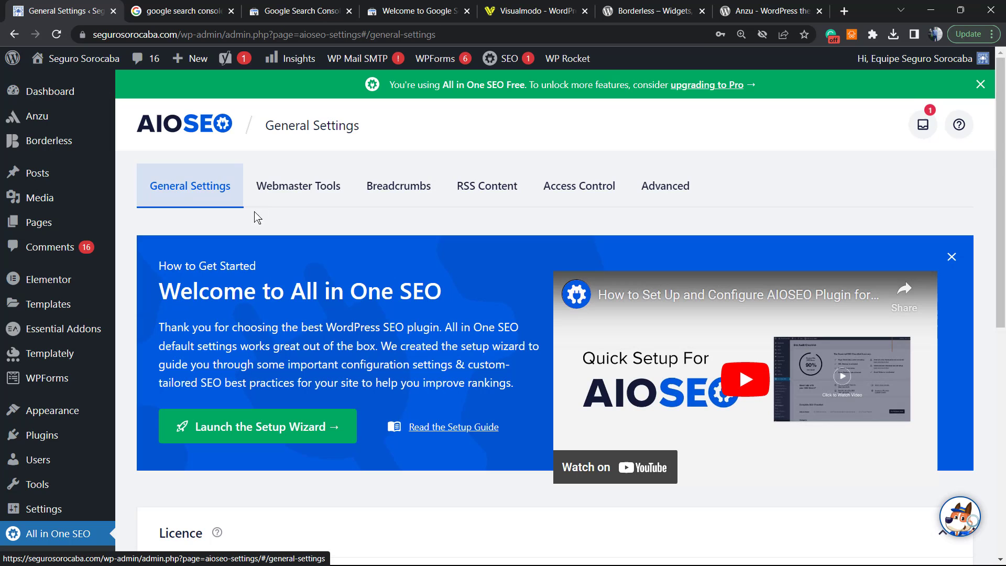
- In AIOSEO Webmaster Tools, expand Google Search Console and paste the code into its field
{"action": "left_click", "coordinate": [325, 187]}
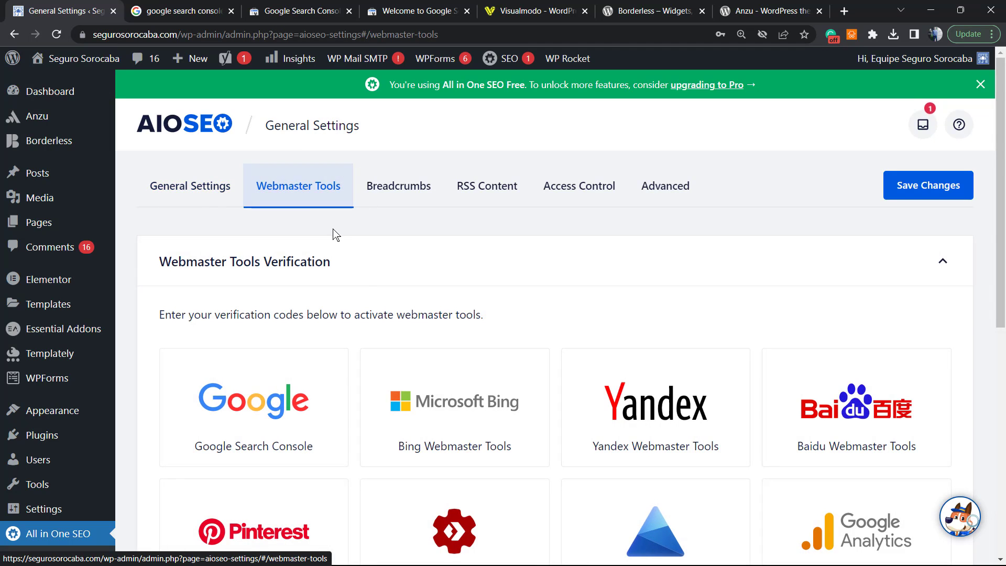
{"action": "scroll", "coordinate": [315, 314], "scroll_direction": "down", "scroll_amount": 1}
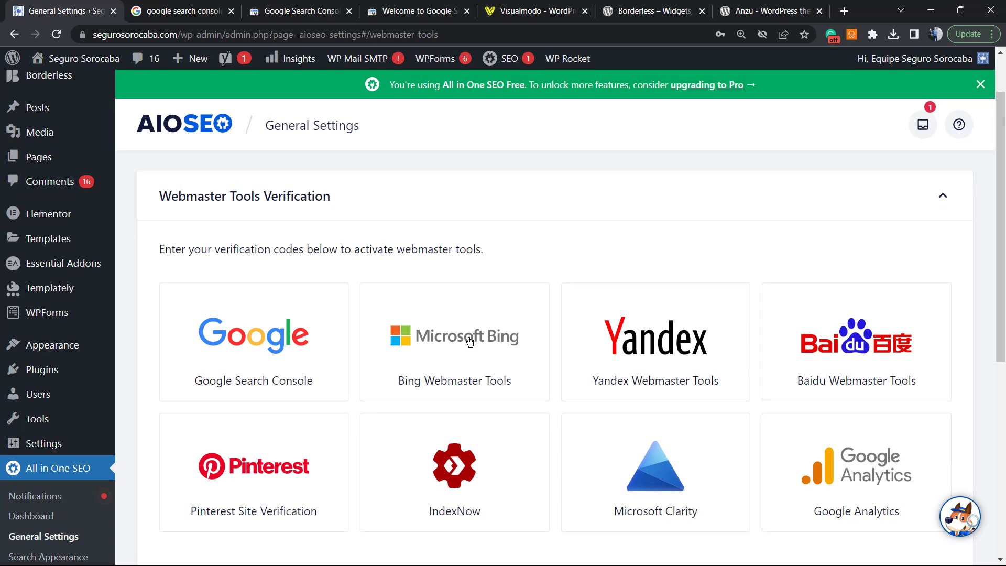
{"action": "scroll", "coordinate": [442, 316], "scroll_direction": "down", "scroll_amount": 2}
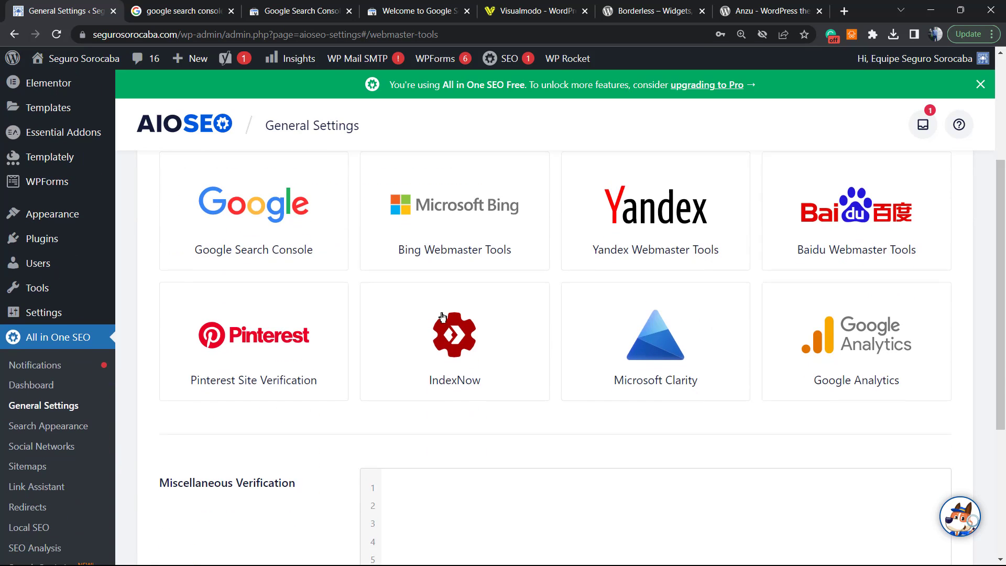
{"action": "scroll", "coordinate": [357, 341], "scroll_direction": "down", "scroll_amount": 1}
{"action": "scroll", "coordinate": [321, 314], "scroll_direction": "up", "scroll_amount": 2}
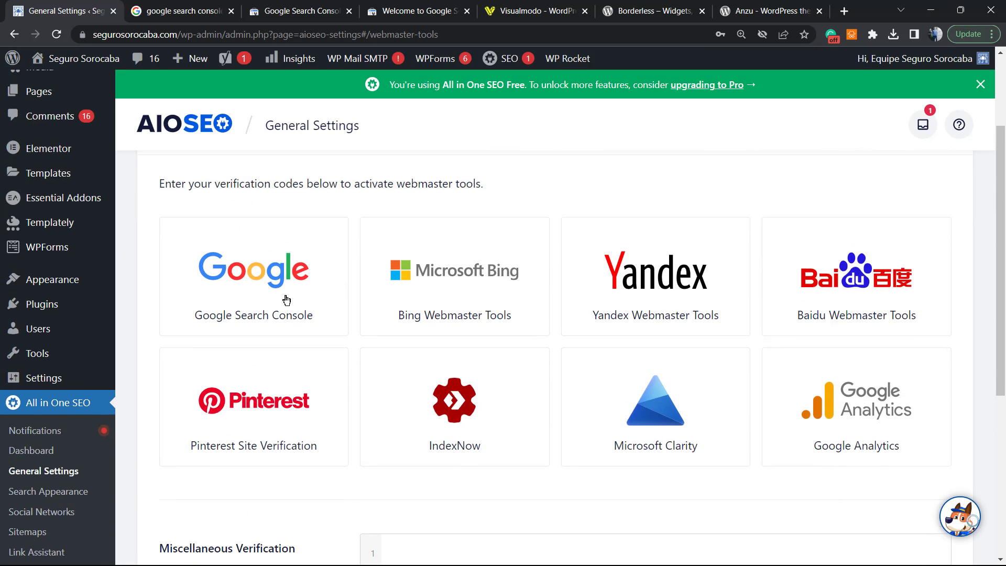
{"action": "left_click", "coordinate": [256, 290]}
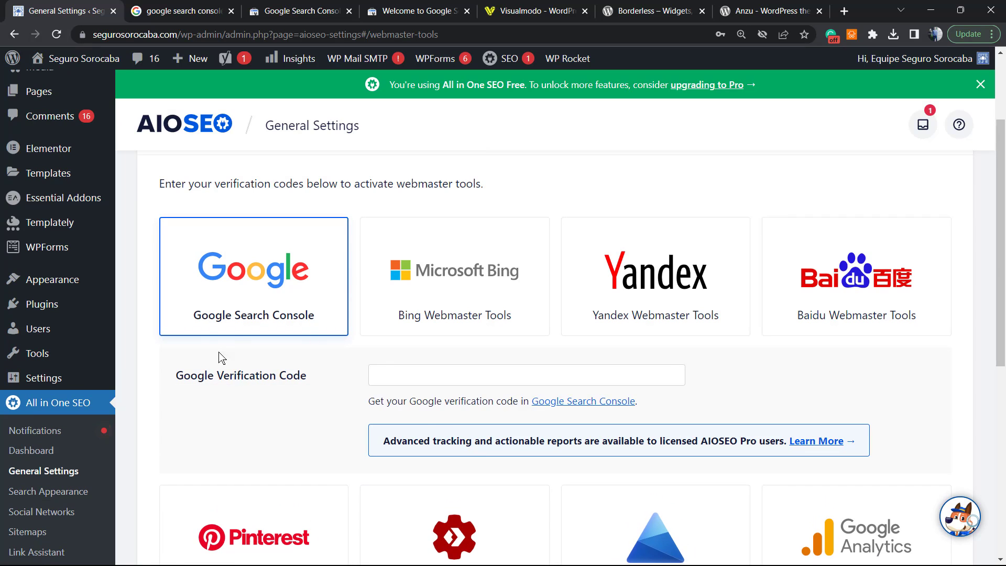
{"action": "left_click", "coordinate": [472, 379]}
{"action": "key", "text": "ctrl+v"}
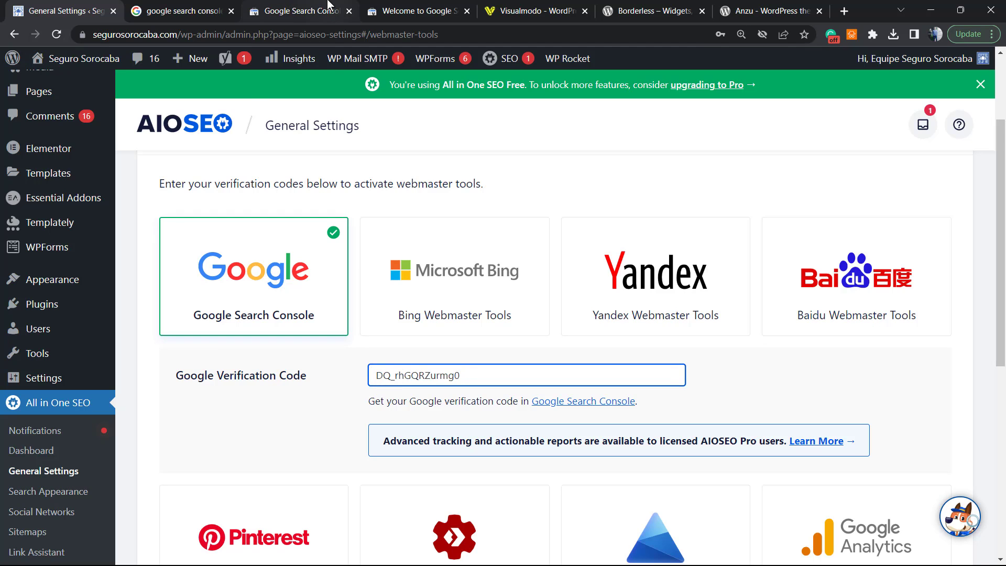
- Copy the full meta tag from Search Console and trim it to the verification code
{"action": "left_click", "coordinate": [414, 11]}
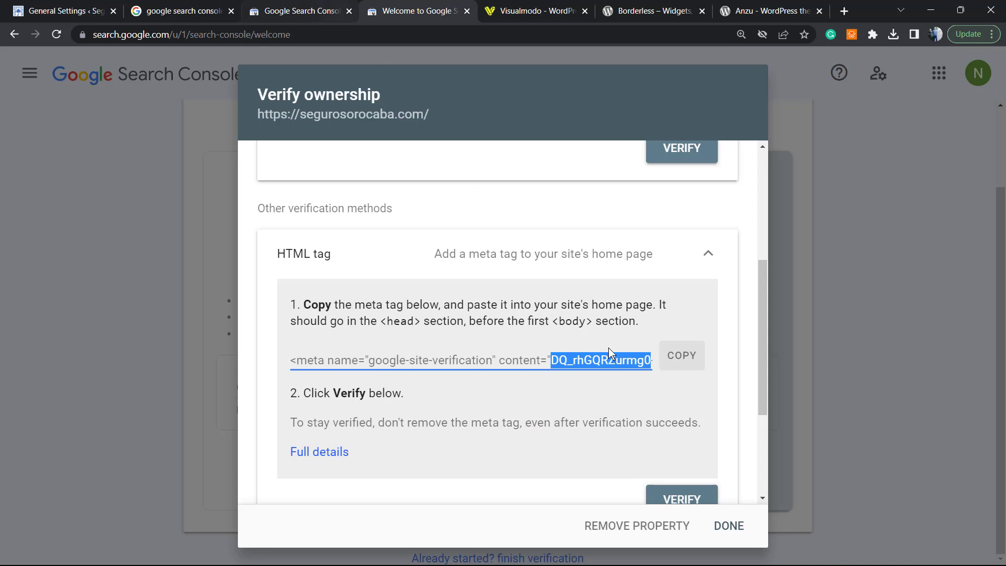
{"action": "left_click", "coordinate": [689, 352]}
{"action": "left_click", "coordinate": [178, 10]}
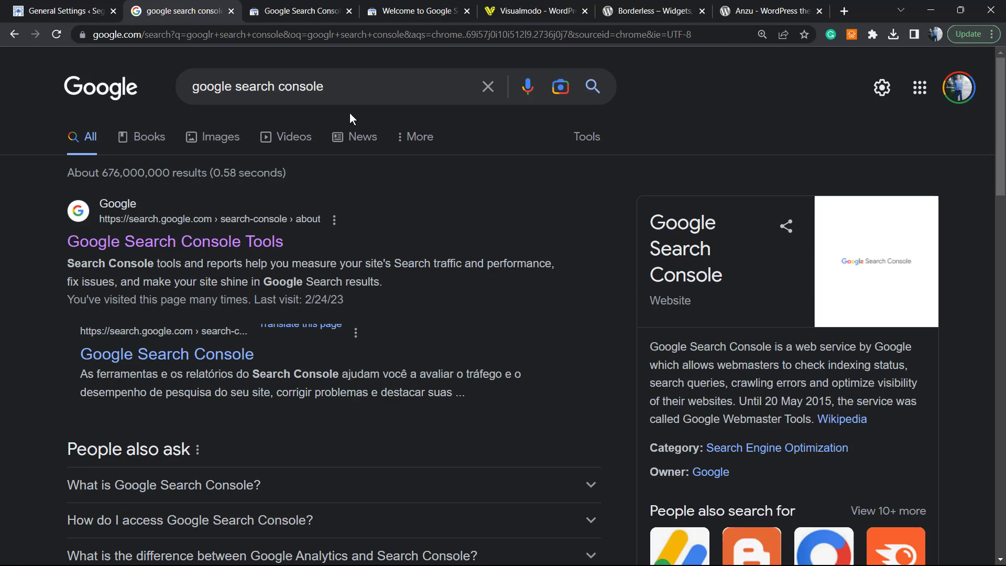
{"action": "left_click", "coordinate": [46, 5]}
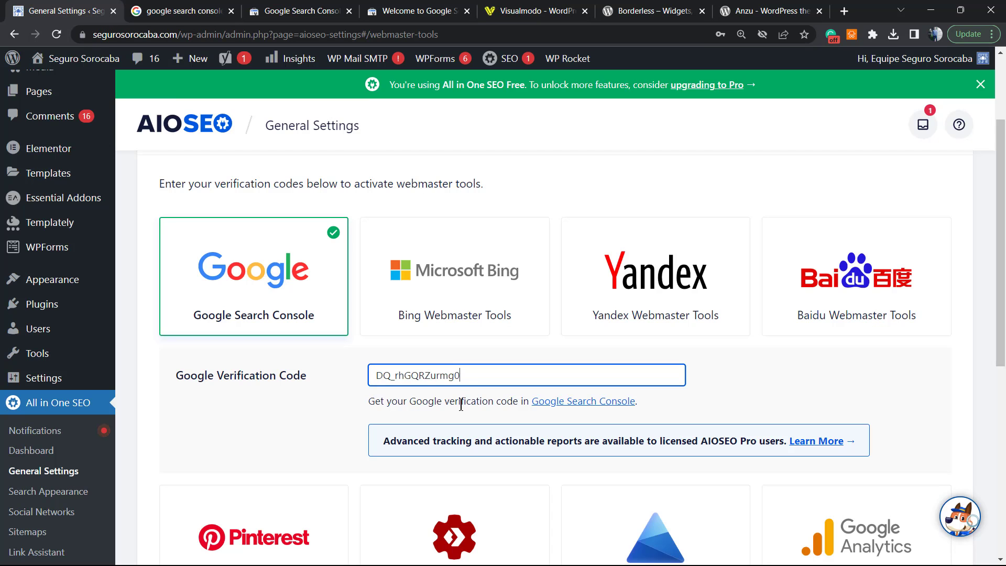
{"action": "triple_click", "coordinate": [454, 373]}
{"action": "key", "text": "ctrl+v"}
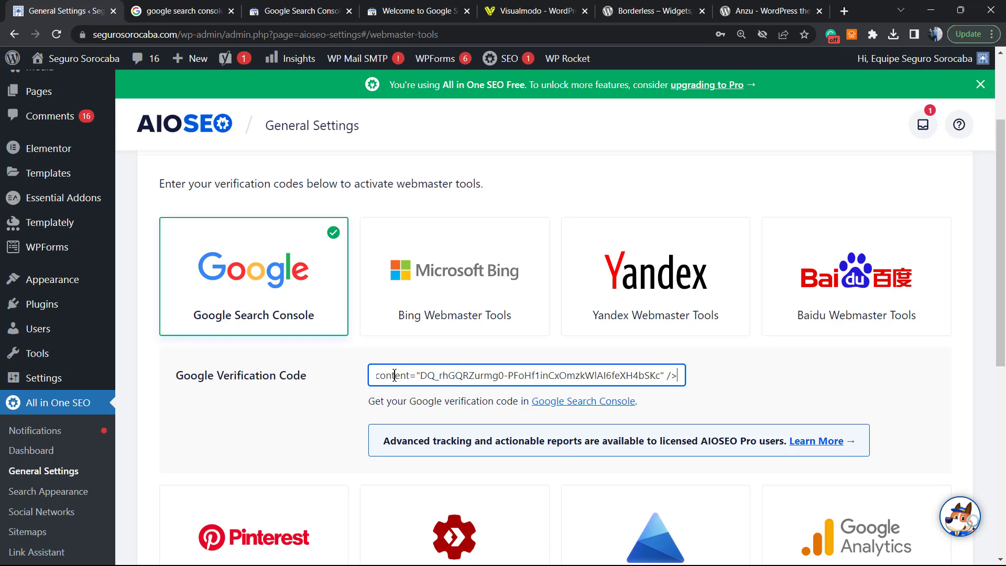
{"action": "left_click_drag", "start_coordinate": [414, 373], "coordinate": [204, 365]}
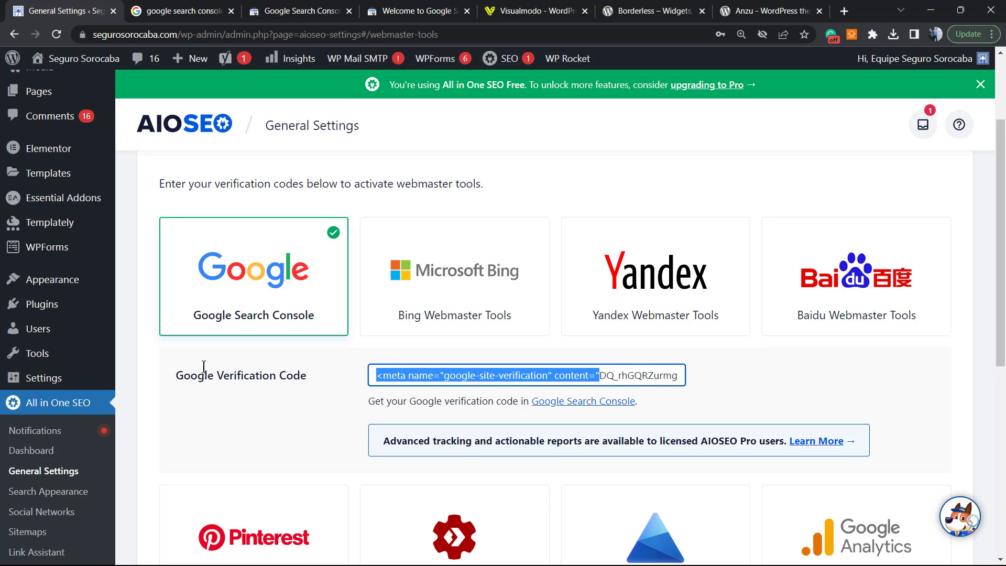
{"action": "key", "text": "BackSpace"}
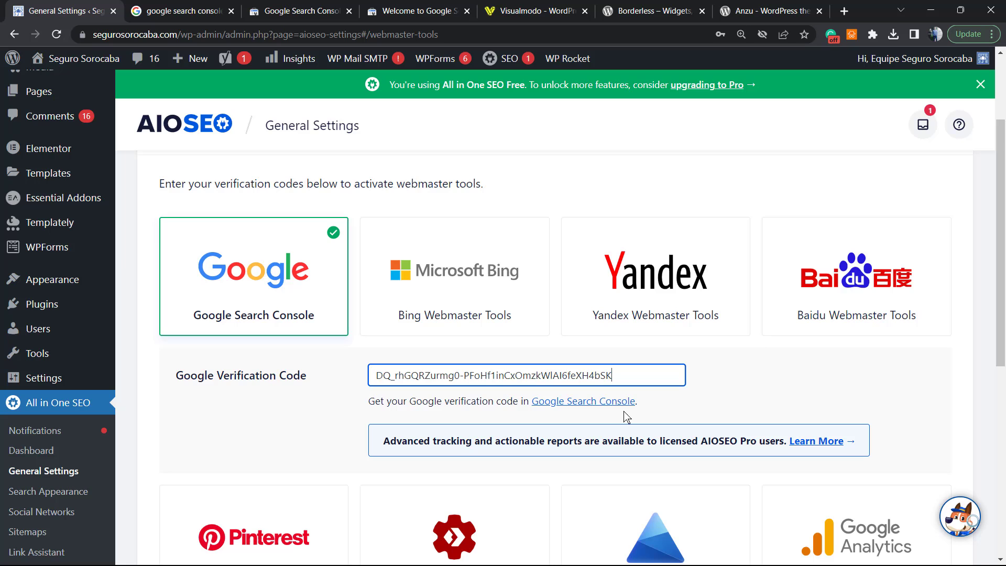
{"action": "type", "text": "c"}
{"action": "left_click", "coordinate": [701, 378]}
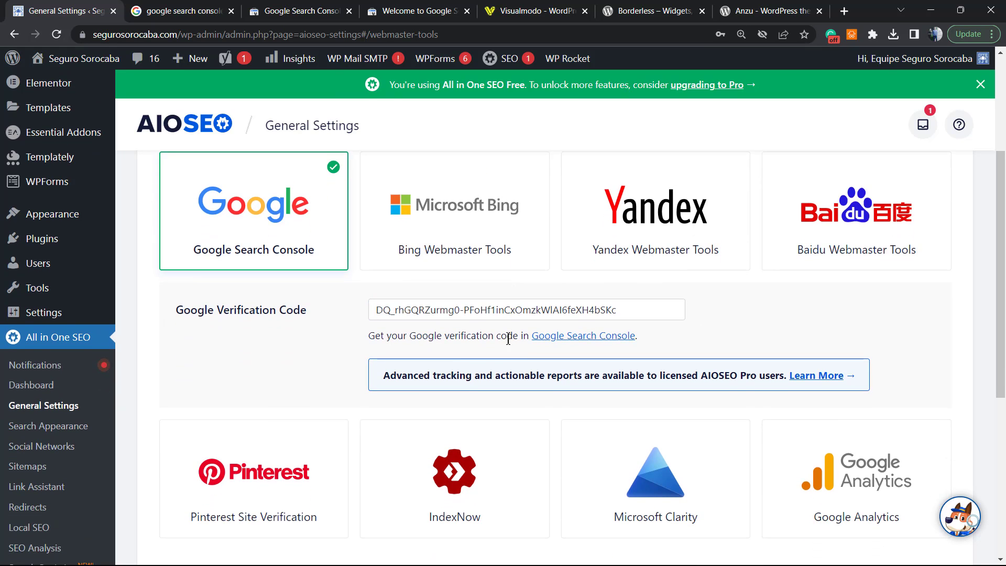
- Save the Google verification code in AIOSEO's Webmaster Tools settings
{"action": "scroll", "coordinate": [510, 337], "scroll_direction": "down", "scroll_amount": 4}
{"action": "scroll", "coordinate": [424, 346], "scroll_direction": "down", "scroll_amount": 3}
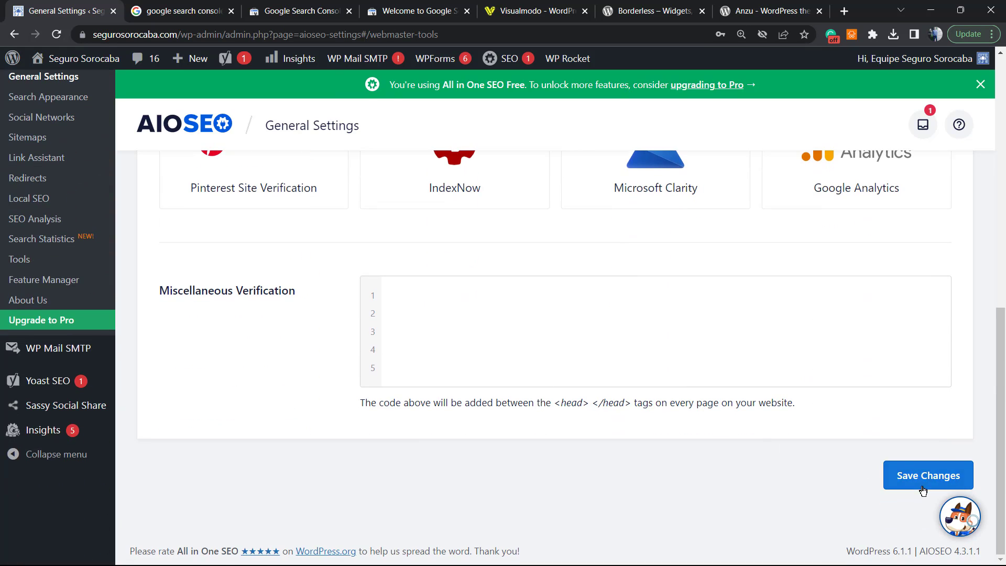
{"action": "left_click", "coordinate": [893, 468]}
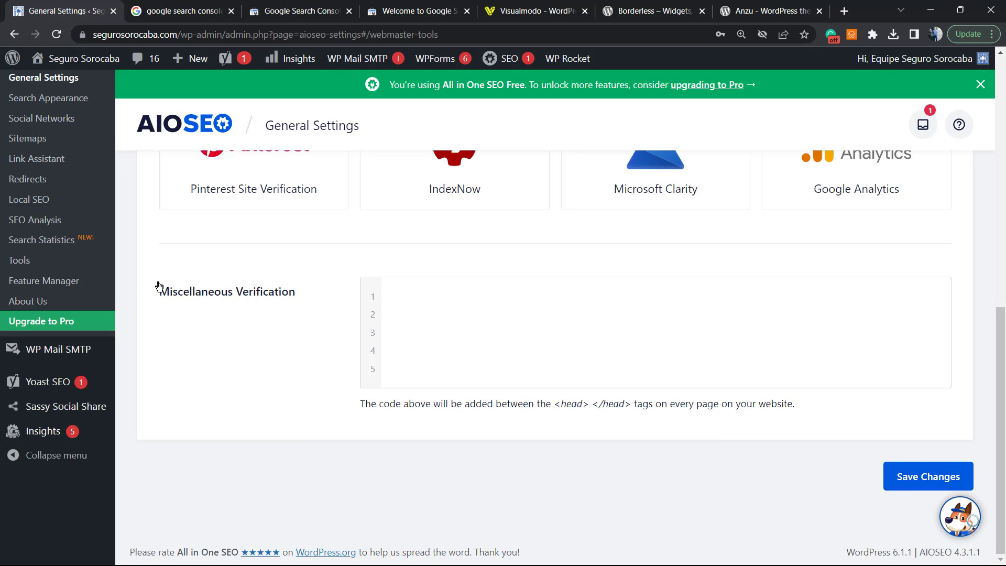
{"action": "scroll", "coordinate": [157, 288], "scroll_direction": "up", "scroll_amount": 10}
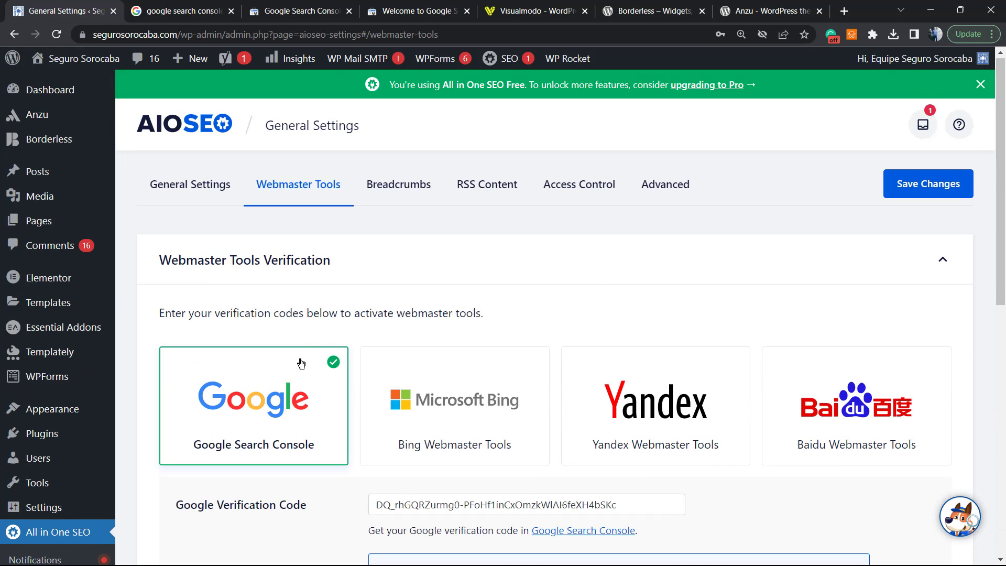
{"action": "left_click", "coordinate": [331, 368]}
{"action": "left_click", "coordinate": [297, 4]}
{"action": "left_click", "coordinate": [446, 6]}
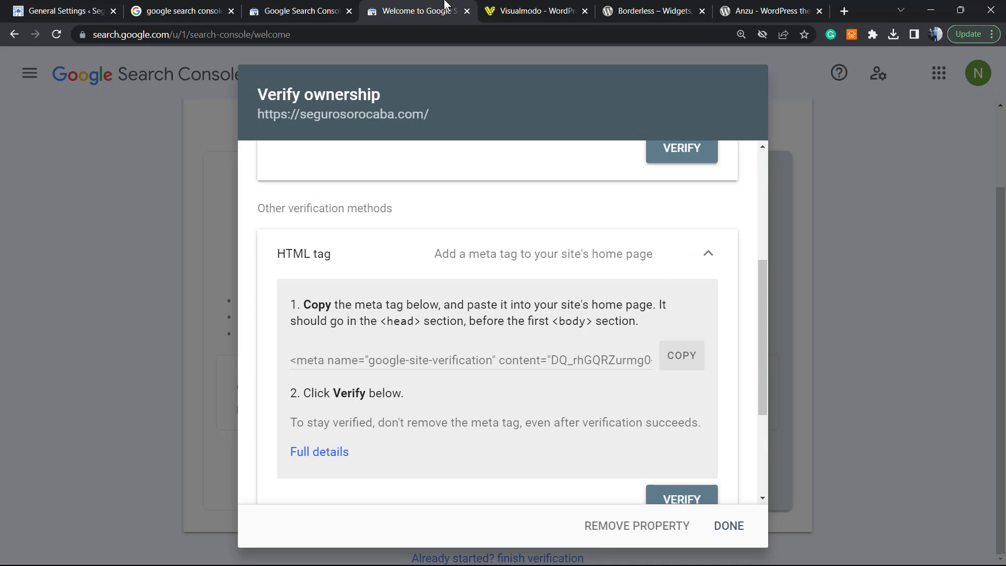
{"action": "scroll", "coordinate": [657, 499], "scroll_direction": "down", "scroll_amount": 3}
{"action": "scroll", "coordinate": [508, 341], "scroll_direction": "up", "scroll_amount": 2}
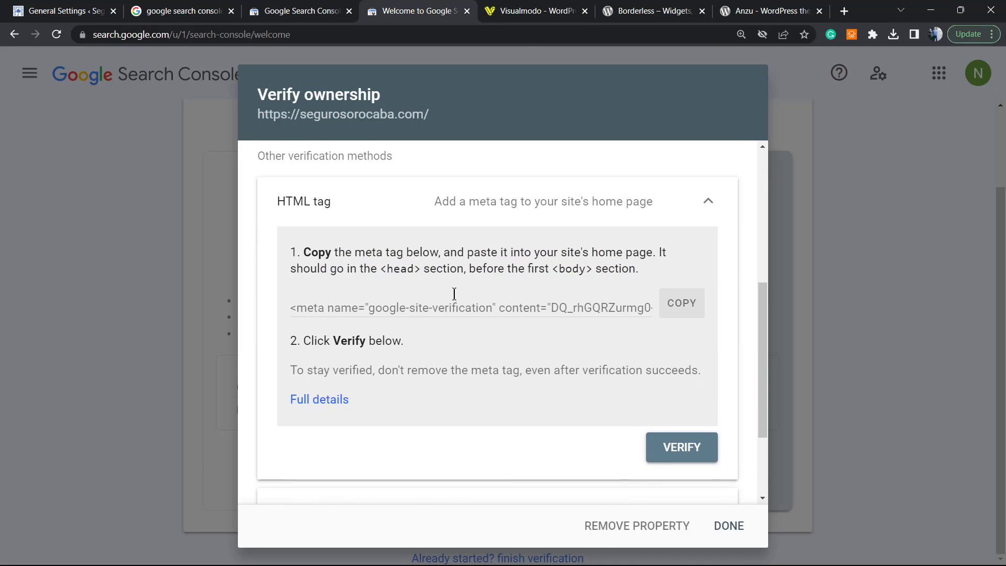
{"action": "left_click", "coordinate": [697, 445]}
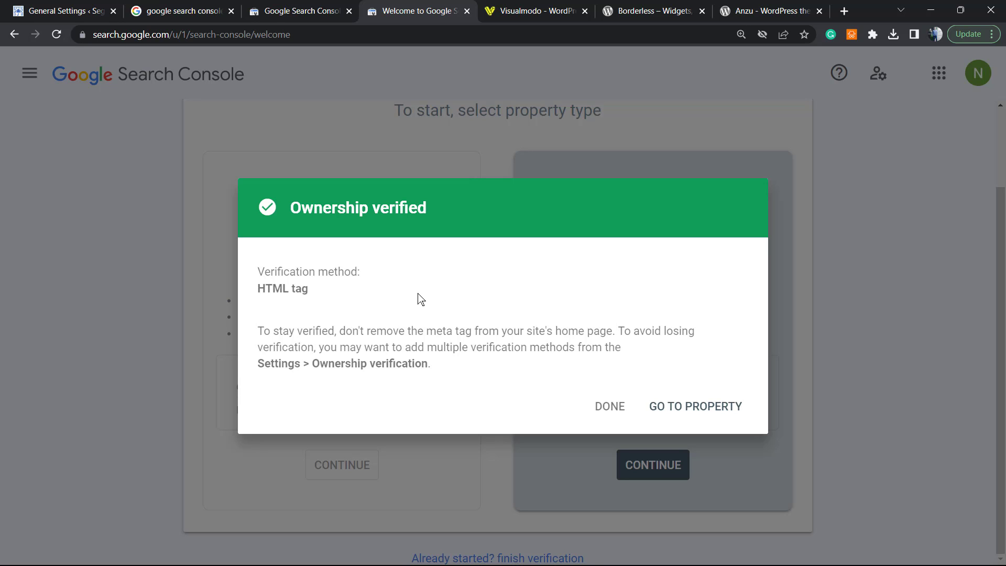
- Go to the verified property, dismiss the welcome message, and browse its Overview report
{"action": "left_click", "coordinate": [678, 407]}
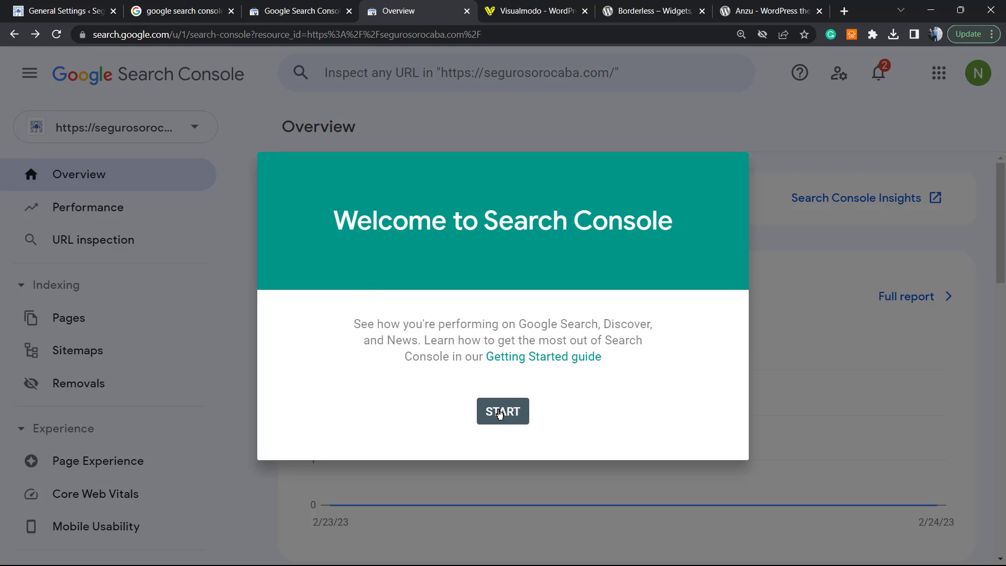
{"action": "left_click", "coordinate": [502, 418]}
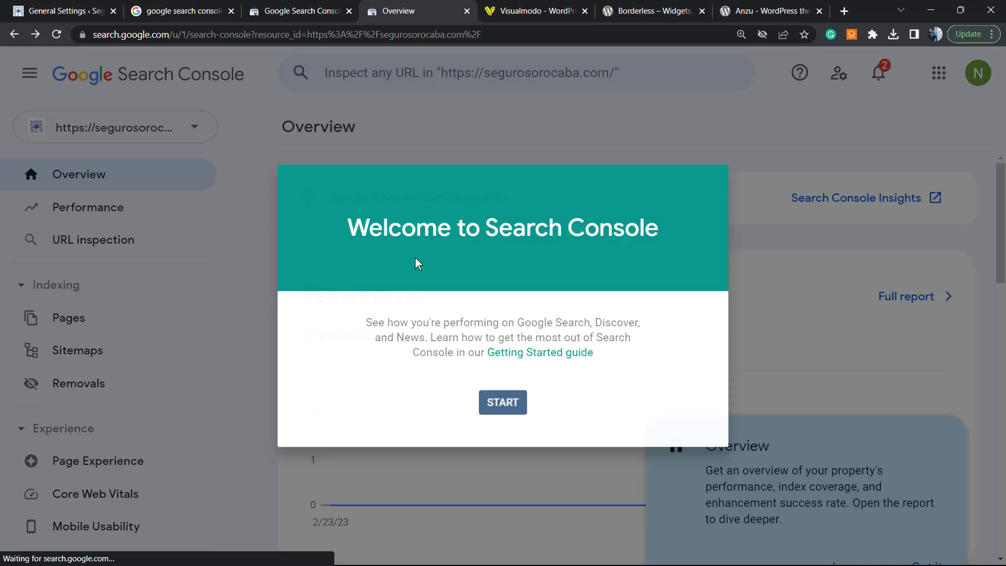
{"action": "scroll", "coordinate": [498, 319], "scroll_direction": "down", "scroll_amount": 3}
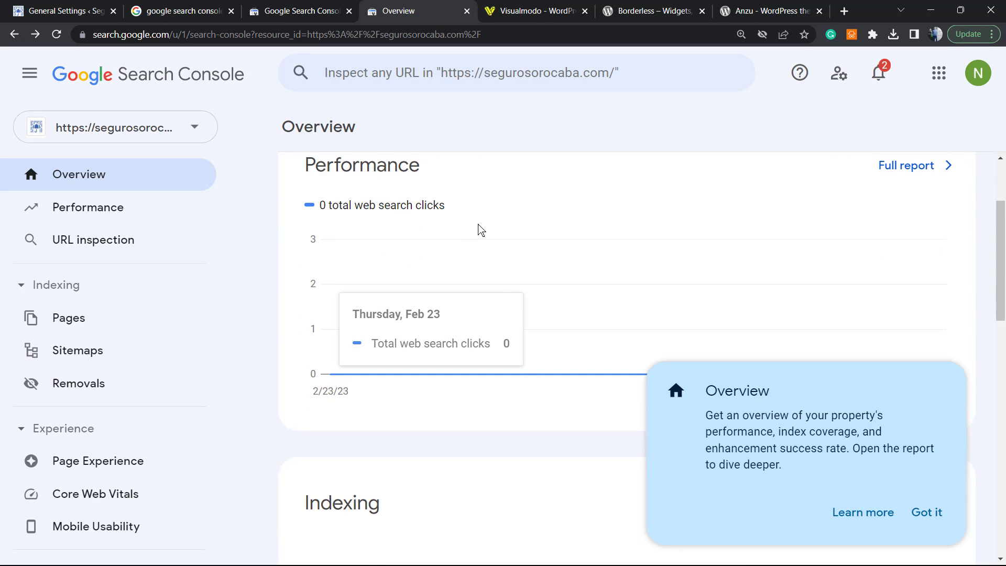
{"action": "scroll", "coordinate": [312, 373], "scroll_direction": "down", "scroll_amount": 8}
{"action": "scroll", "coordinate": [310, 373], "scroll_direction": "down", "scroll_amount": 6}
{"action": "scroll", "coordinate": [310, 373], "scroll_direction": "up", "scroll_amount": 6}
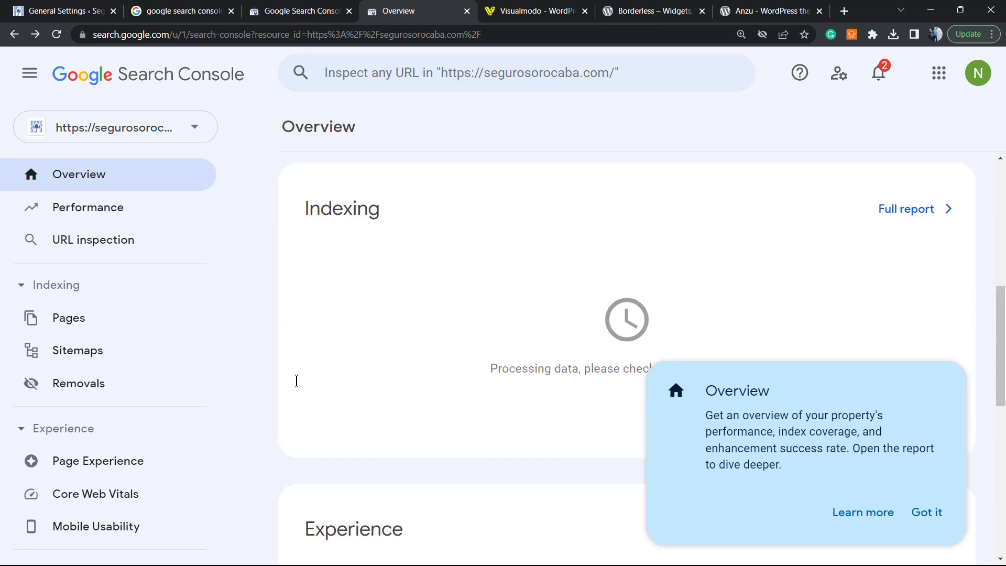
{"action": "scroll", "coordinate": [297, 380], "scroll_direction": "up", "scroll_amount": 6}
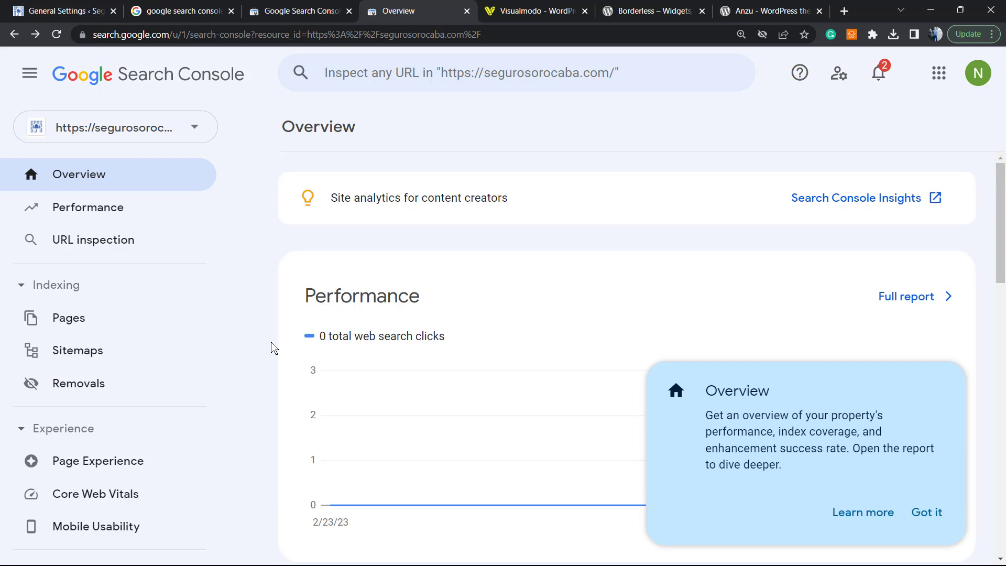
- Look over the WordPress.org Borderless plugin page, highlighting its title, then the Anzu theme page
{"action": "left_click", "coordinate": [527, 8]}
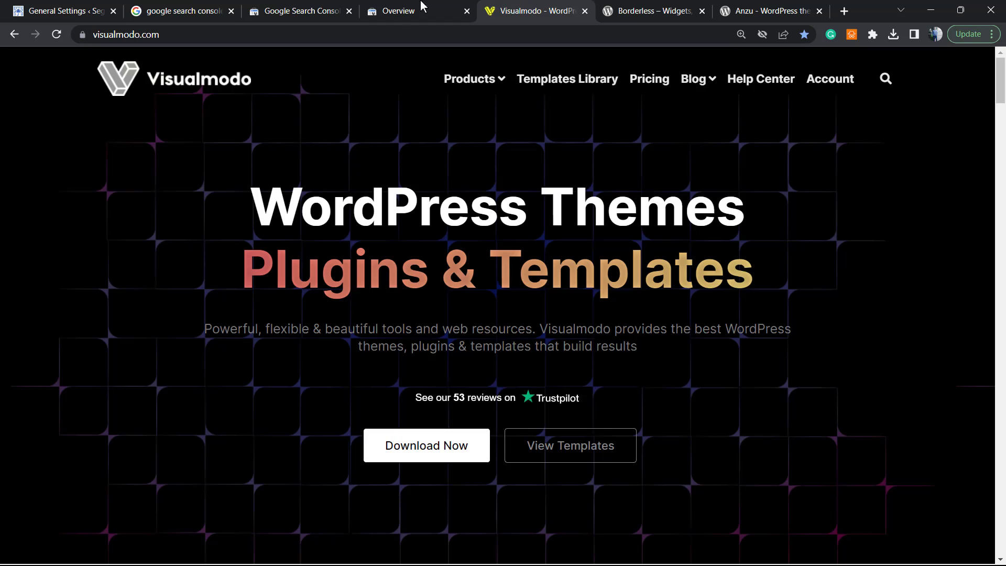
{"action": "left_click", "coordinate": [638, 7]}
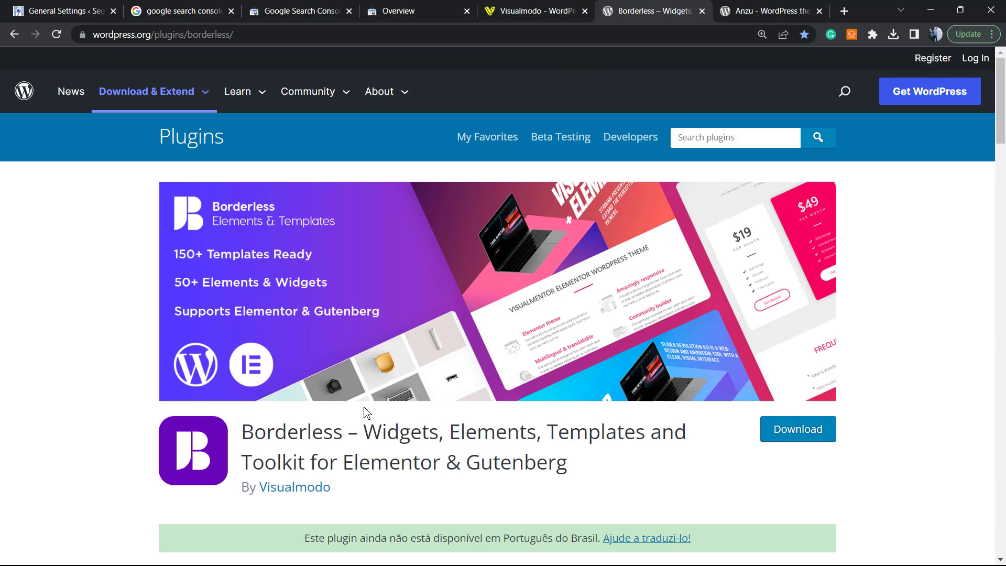
{"action": "double_click", "coordinate": [294, 439]}
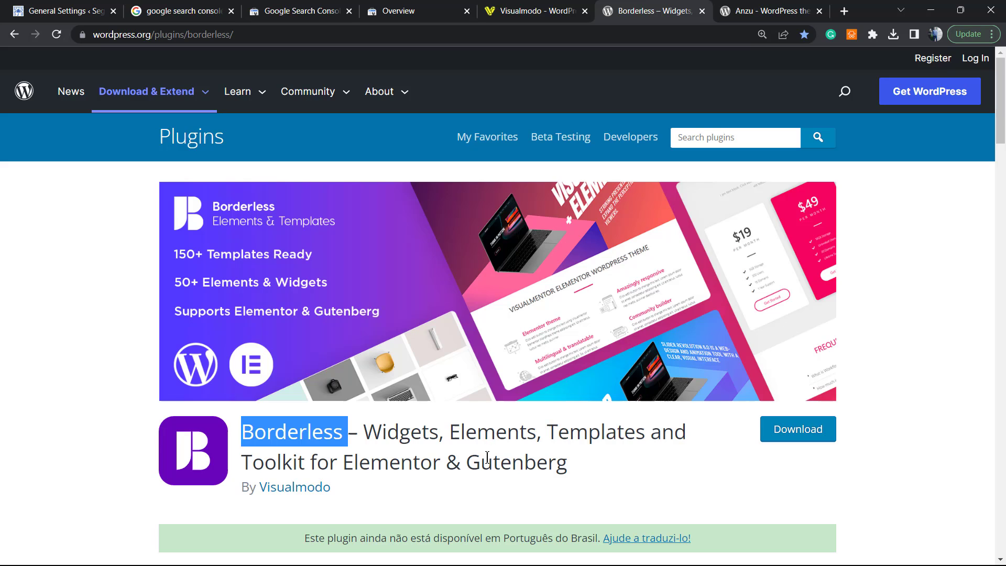
{"action": "left_click", "coordinate": [758, 4]}
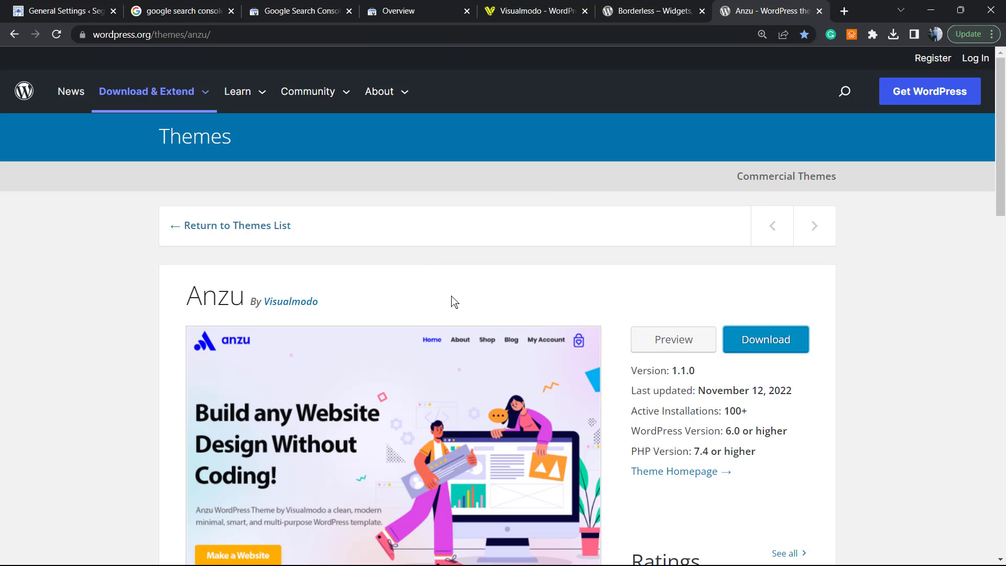
- Highlight the Anzu theme name, then return to the Visualmodo homepage
{"action": "double_click", "coordinate": [195, 285]}
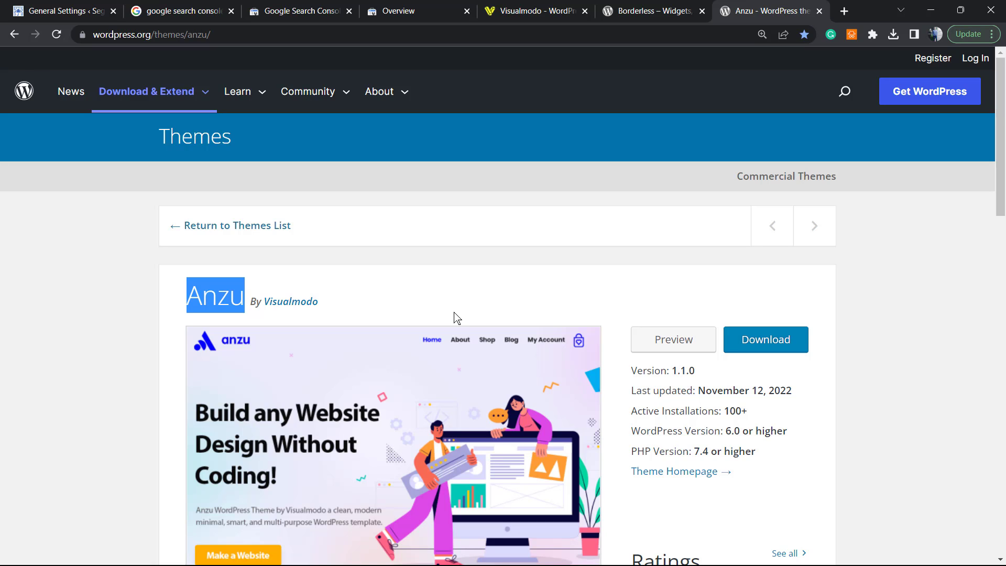
{"action": "left_click", "coordinate": [540, 10]}
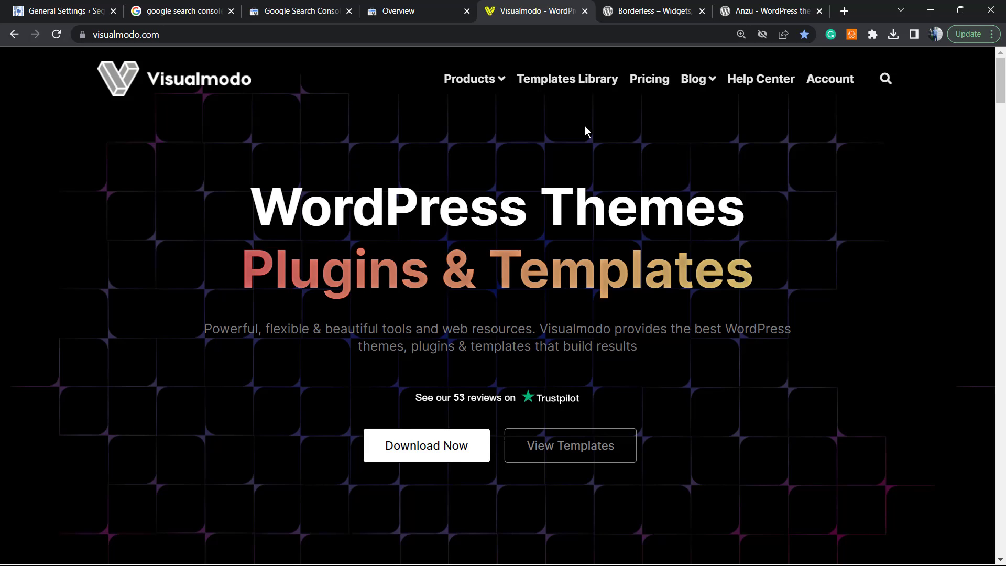
- Browse Visualmodo's Starter Templates Library, scrolling down through all the template cards
{"action": "left_click", "coordinate": [561, 79]}
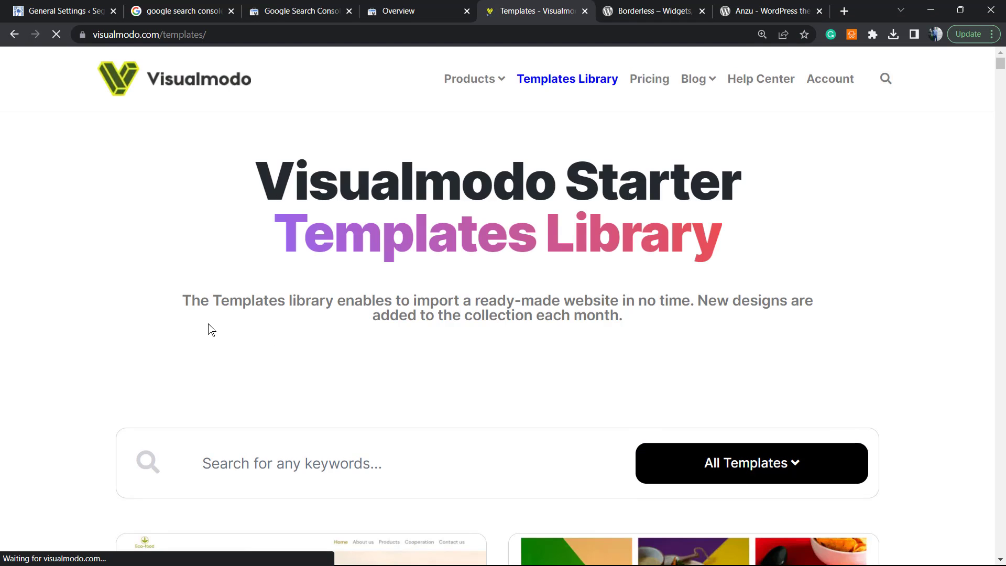
{"action": "scroll", "coordinate": [204, 330], "scroll_direction": "down", "scroll_amount": 2}
{"action": "scroll", "coordinate": [198, 331], "scroll_direction": "down", "scroll_amount": 5}
{"action": "scroll", "coordinate": [199, 330], "scroll_direction": "down", "scroll_amount": 5}
{"action": "scroll", "coordinate": [198, 332], "scroll_direction": "down", "scroll_amount": 7}
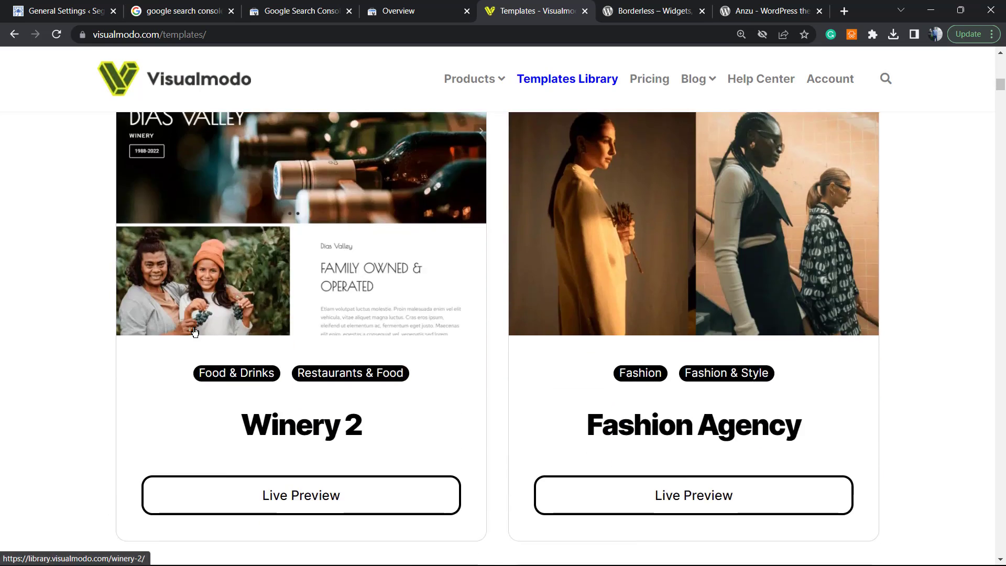
{"action": "scroll", "coordinate": [197, 331], "scroll_direction": "down", "scroll_amount": 6}
{"action": "scroll", "coordinate": [195, 331], "scroll_direction": "down", "scroll_amount": 6}
{"action": "scroll", "coordinate": [195, 332], "scroll_direction": "down", "scroll_amount": 8}
{"action": "scroll", "coordinate": [194, 330], "scroll_direction": "down", "scroll_amount": 6}
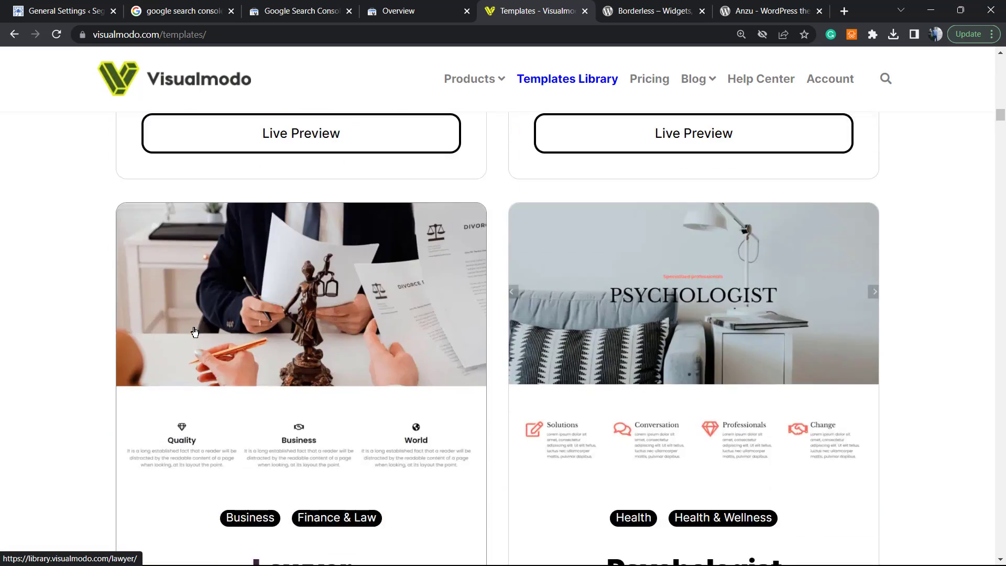
{"action": "scroll", "coordinate": [194, 329], "scroll_direction": "down", "scroll_amount": 7}
{"action": "scroll", "coordinate": [193, 328], "scroll_direction": "down", "scroll_amount": 7}
{"action": "scroll", "coordinate": [193, 327], "scroll_direction": "down", "scroll_amount": 7}
{"action": "scroll", "coordinate": [189, 315], "scroll_direction": "down", "scroll_amount": 8}
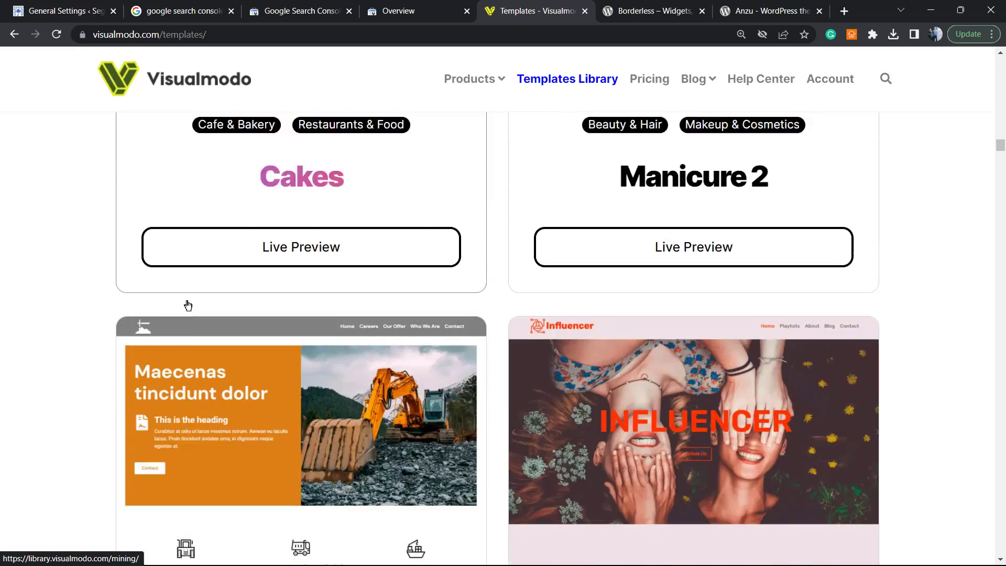
{"action": "scroll", "coordinate": [184, 303], "scroll_direction": "down", "scroll_amount": 5}
{"action": "scroll", "coordinate": [187, 304], "scroll_direction": "down", "scroll_amount": 4}
{"action": "scroll", "coordinate": [187, 304], "scroll_direction": "down", "scroll_amount": 8}
{"action": "scroll", "coordinate": [186, 303], "scroll_direction": "down", "scroll_amount": 6}
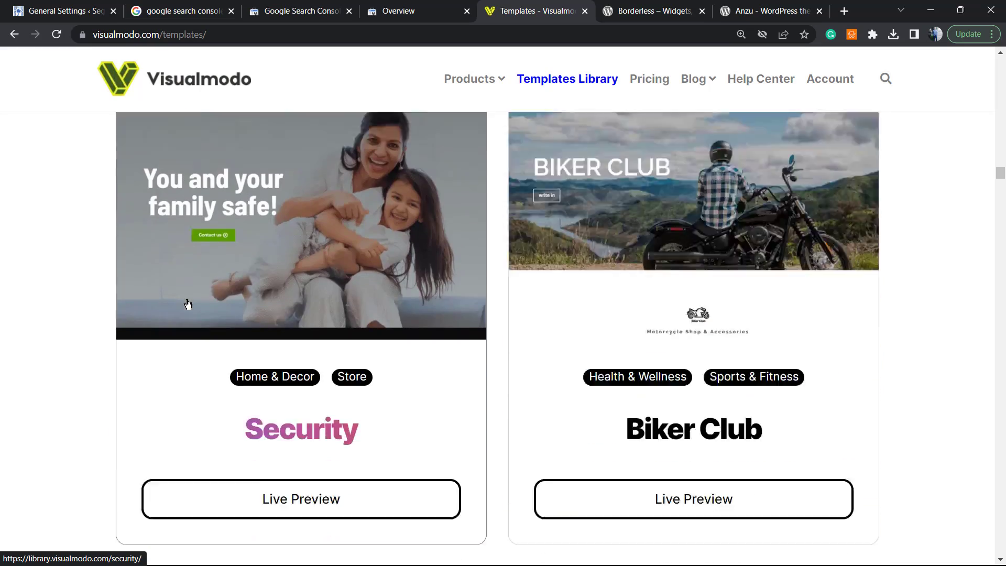
{"action": "scroll", "coordinate": [236, 286], "scroll_direction": "down", "scroll_amount": 8}
{"action": "scroll", "coordinate": [544, 282], "scroll_direction": "down", "scroll_amount": 7}
{"action": "scroll", "coordinate": [514, 273], "scroll_direction": "down", "scroll_amount": 4}
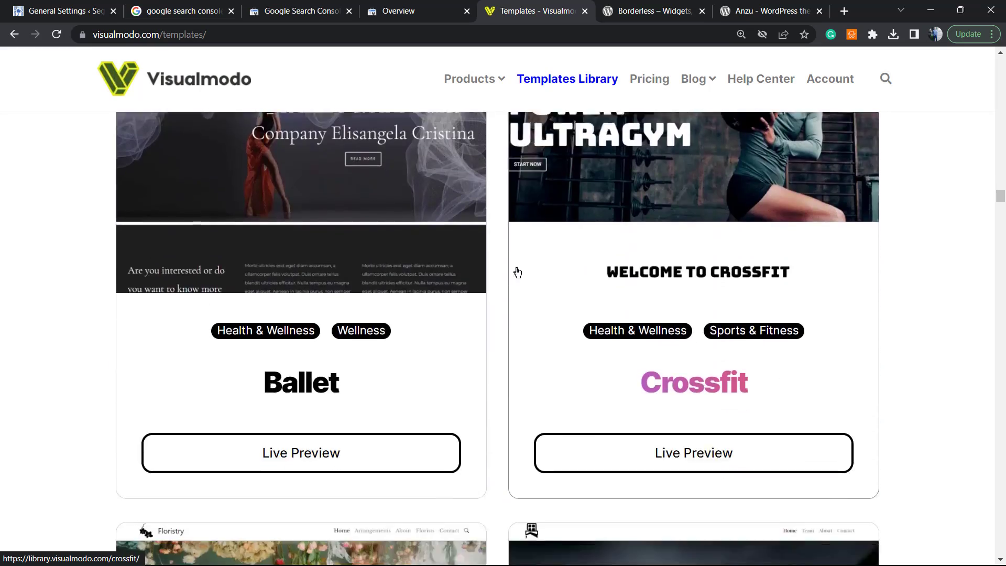
{"action": "scroll", "coordinate": [515, 272], "scroll_direction": "down", "scroll_amount": 7}
{"action": "scroll", "coordinate": [509, 272], "scroll_direction": "down", "scroll_amount": 5}
{"action": "scroll", "coordinate": [511, 273], "scroll_direction": "down", "scroll_amount": 8}
{"action": "scroll", "coordinate": [510, 271], "scroll_direction": "down", "scroll_amount": 10}
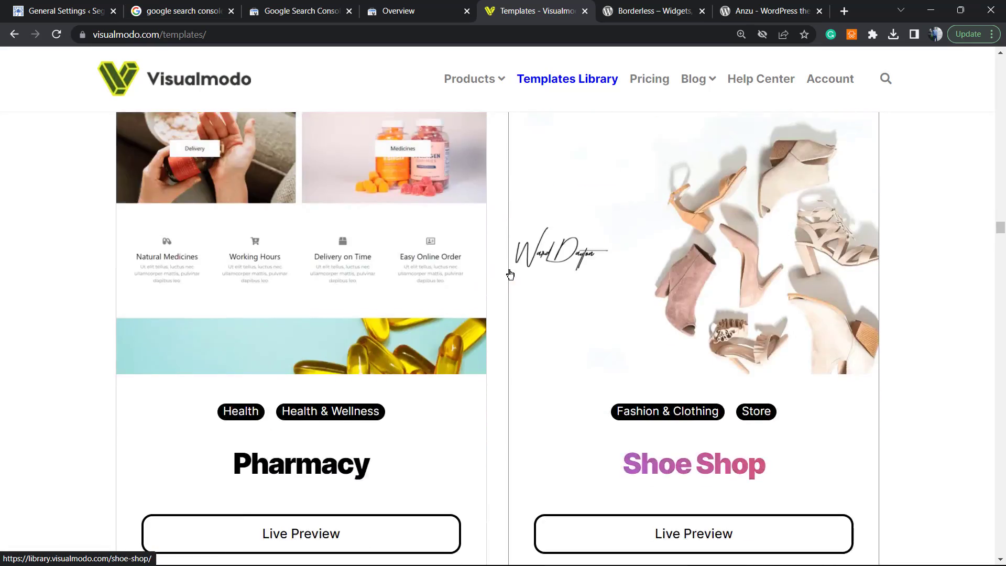
{"action": "scroll", "coordinate": [511, 267], "scroll_direction": "down", "scroll_amount": 10}
{"action": "scroll", "coordinate": [519, 213], "scroll_direction": "down", "scroll_amount": 6}
{"action": "scroll", "coordinate": [581, 126], "scroll_direction": "down", "scroll_amount": 5}
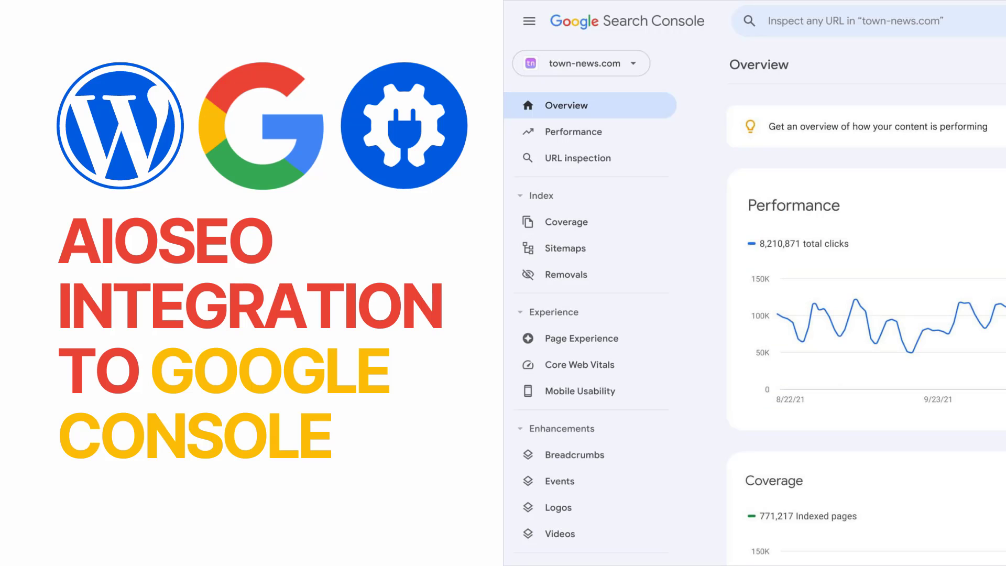